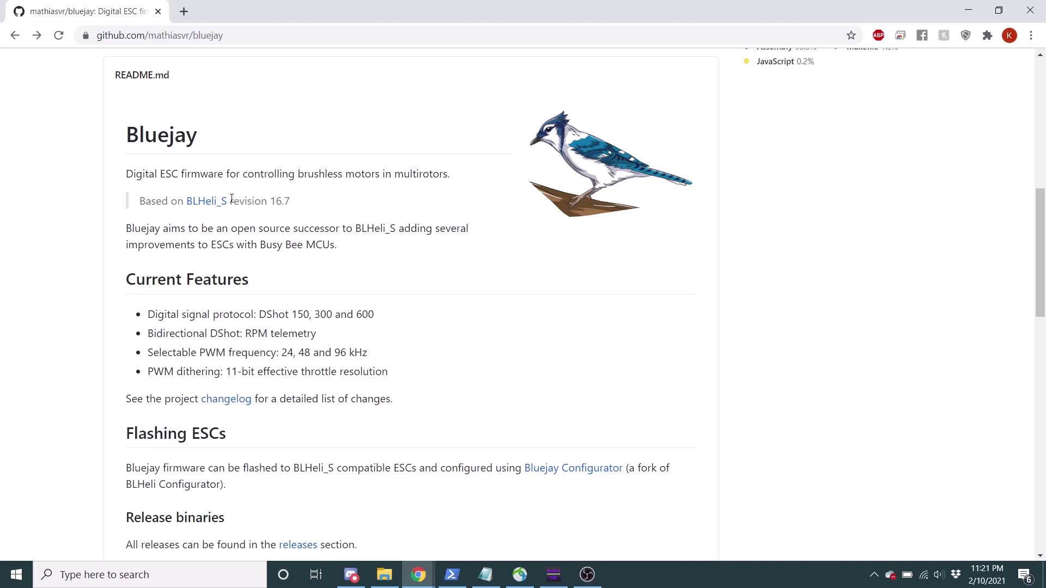
Step: Review the Bluejay repository's README, including its BLHeli_S basis, current features and the Flashing ESCs section
left_click_drag(232, 199, 294, 202)
left_click(294, 202)
scroll(349, 306, "down", 3)
key("Home")
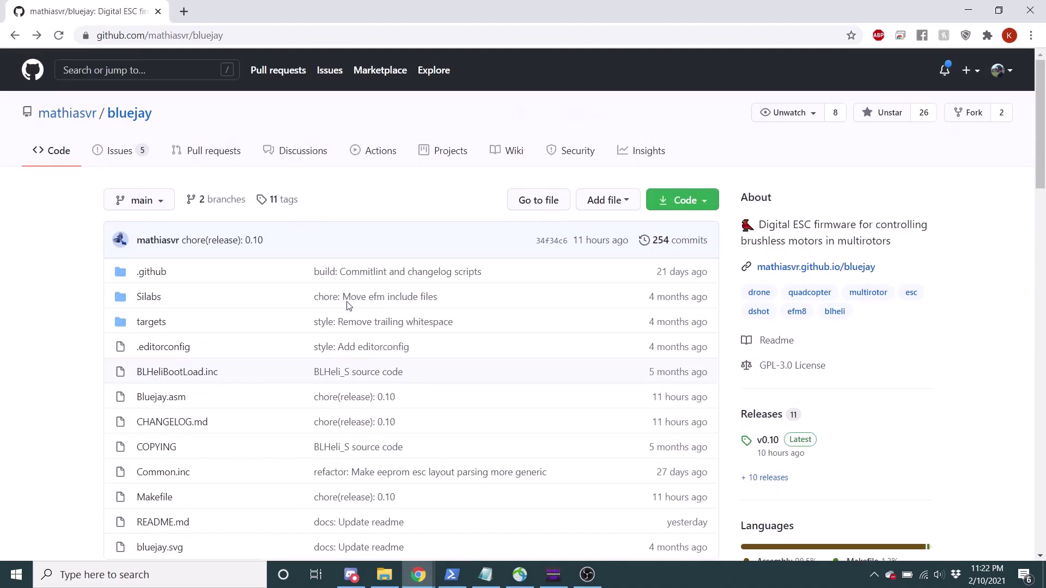
scroll(349, 306, "down", 9)
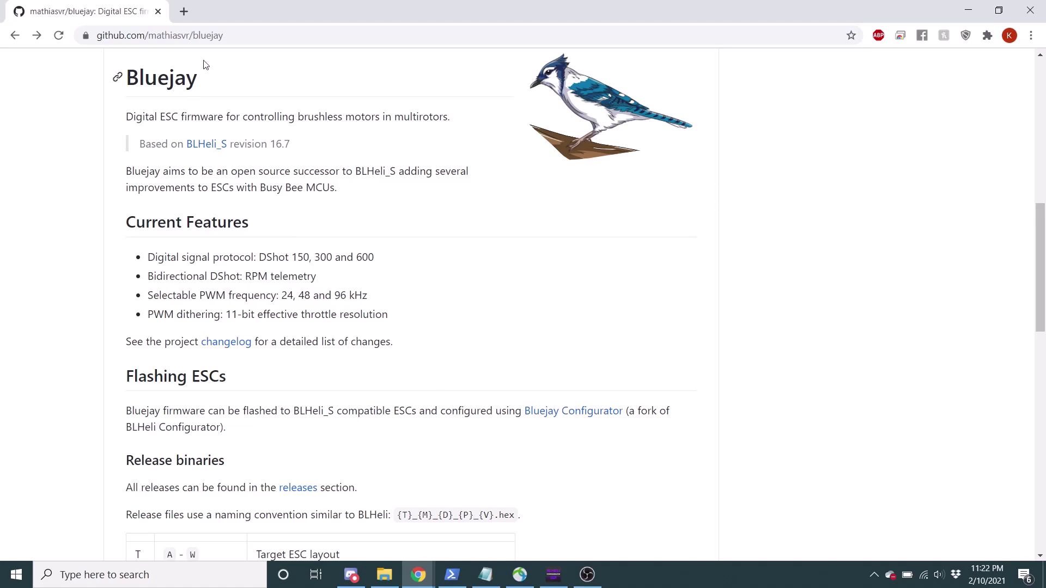
scroll(295, 119, "up", 5)
scroll(294, 120, "up", 5)
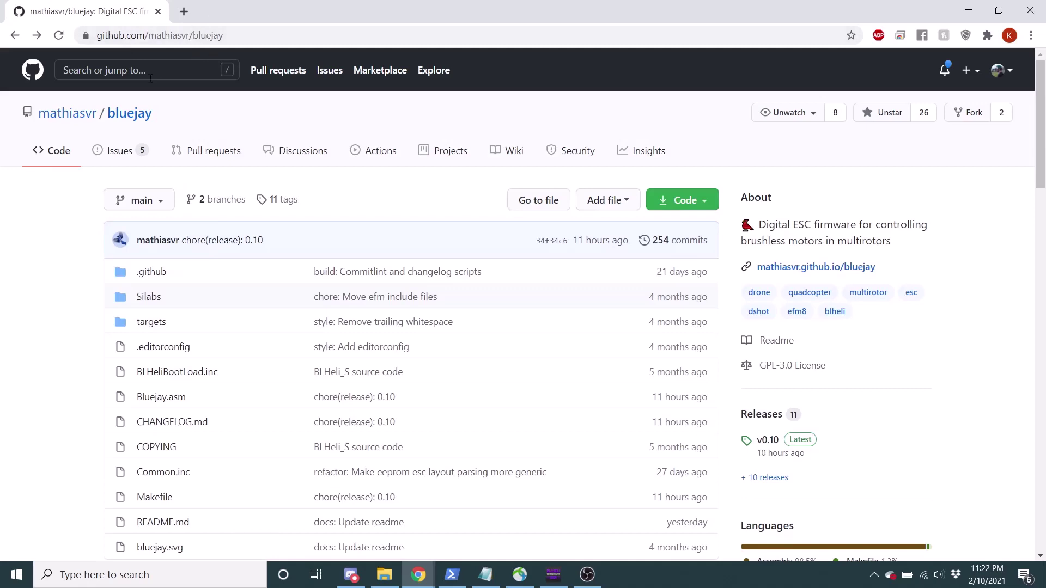
scroll(297, 205, "down", 8)
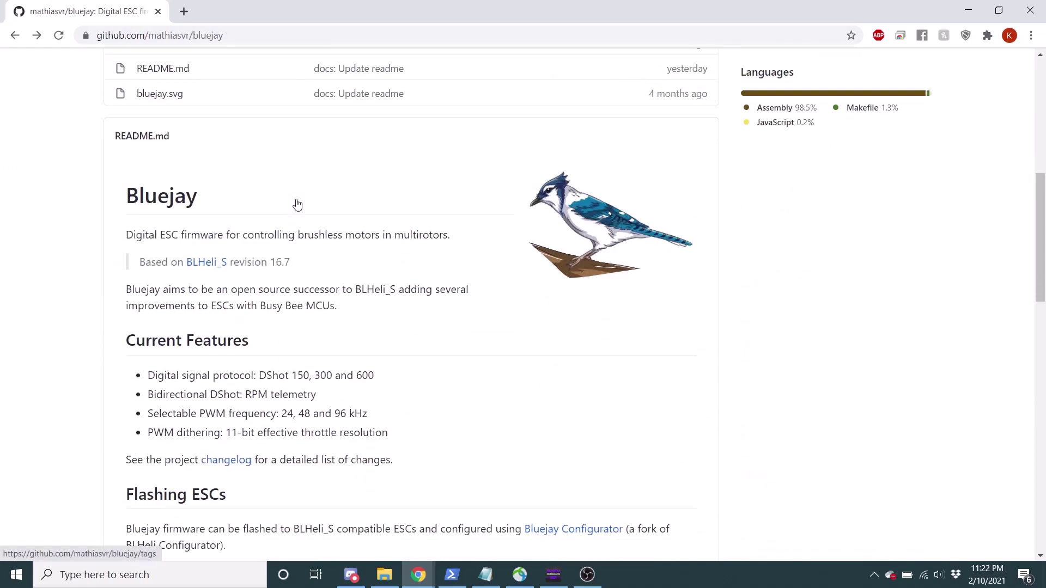
scroll(297, 205, "down", 3)
scroll(297, 200, "down", 1)
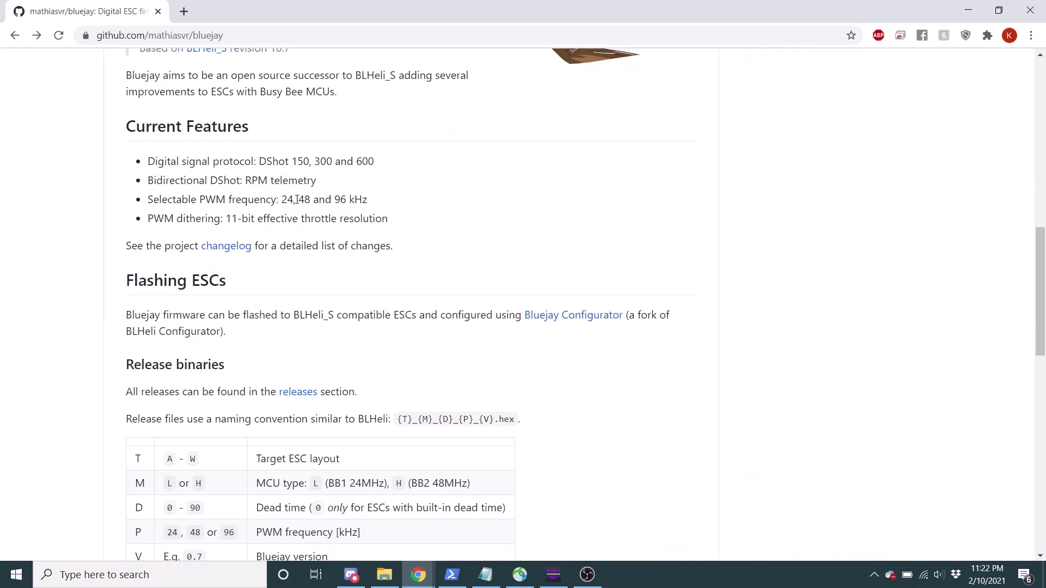
Step: Open the Bluejay Configurator releases page from the README and expand the v1.3.2 download assets
left_click(602, 325)
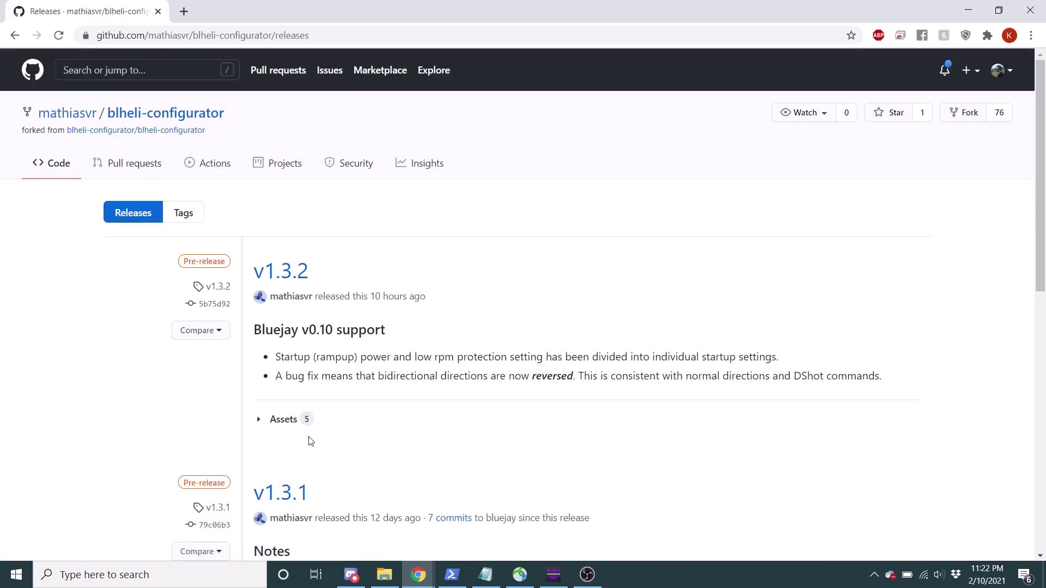
left_click(287, 423)
scroll(398, 412, "down", 3)
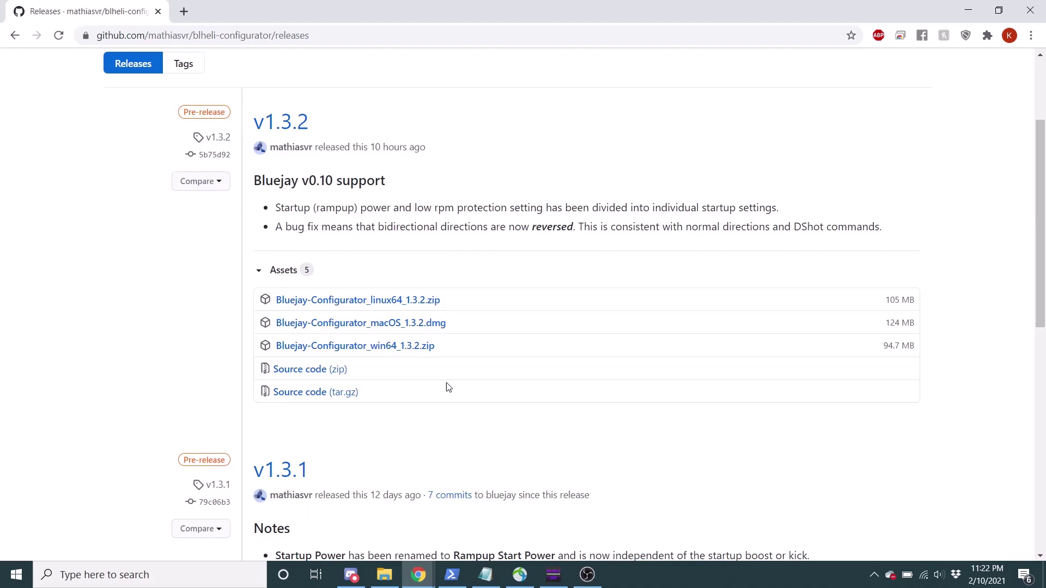
Step: Switch to Bluejay Configurator and connect to the flight controller on COM9 at 115200 baud
left_click(554, 573)
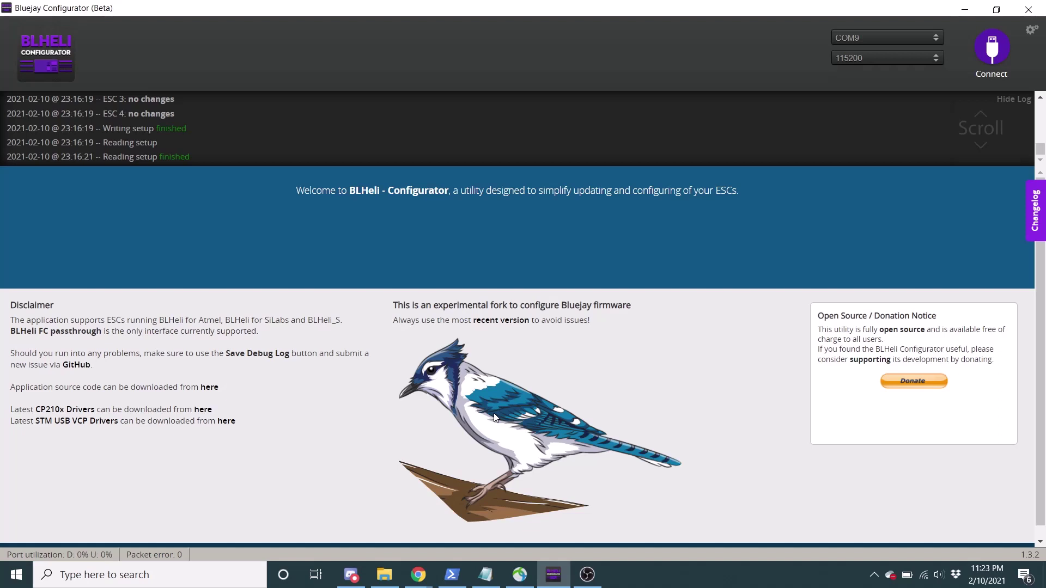
left_click(928, 35)
left_click(991, 48)
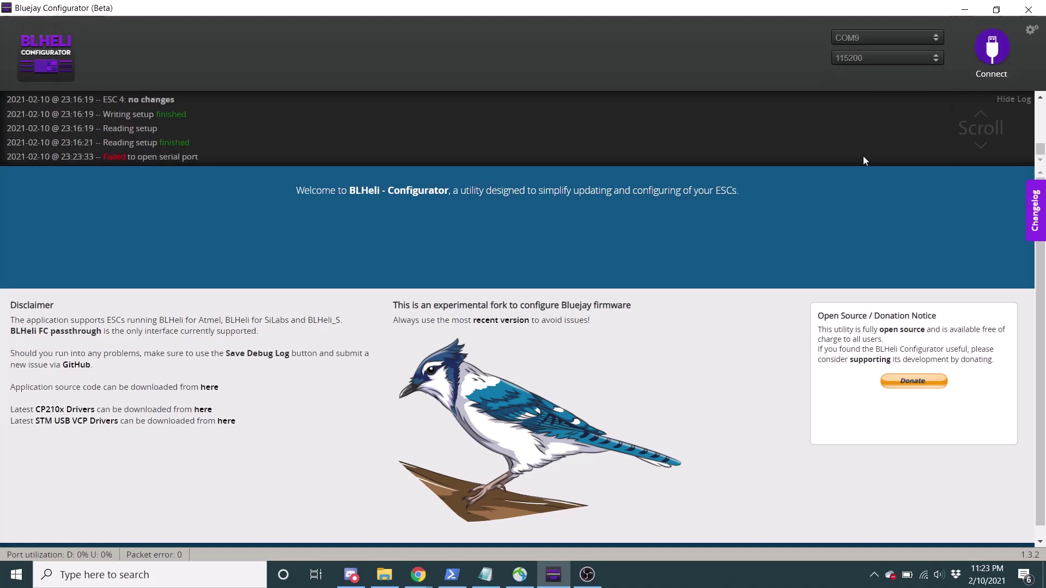
left_click(985, 57)
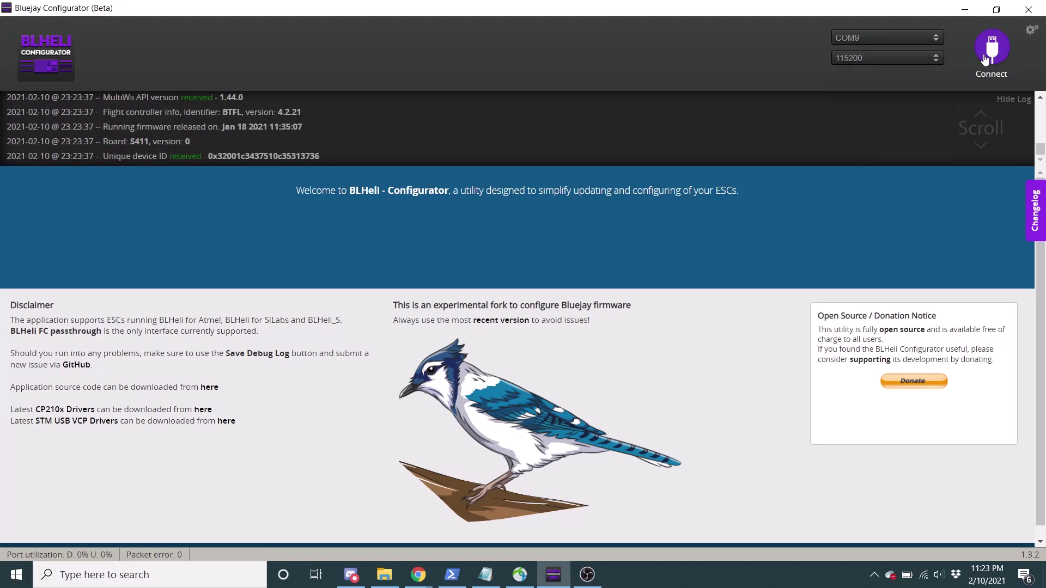
left_click(985, 58)
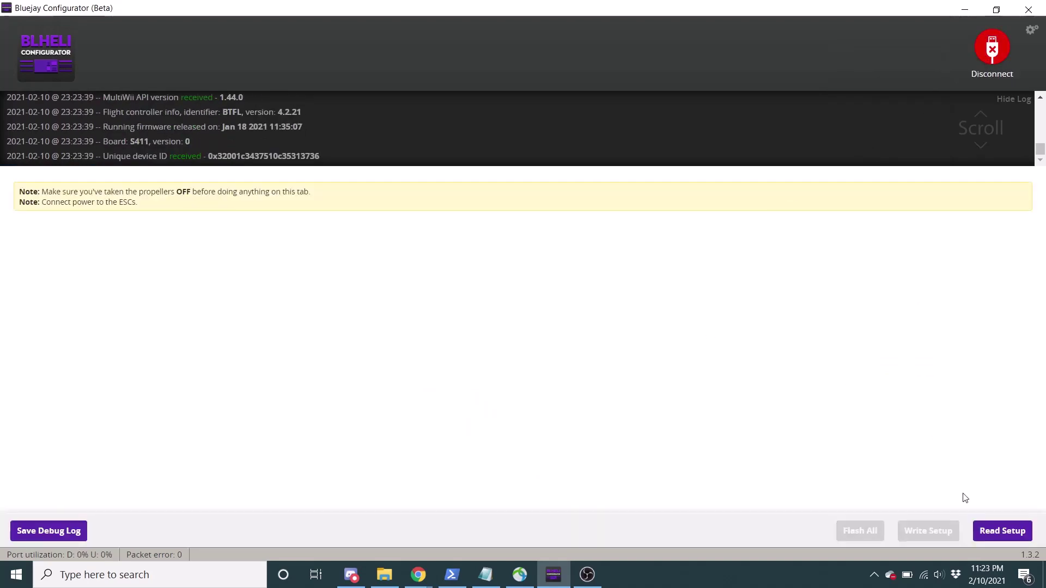
Step: Read the setup of the connected ESCs and look over the common parameters and all four ESC entries
left_click(993, 522)
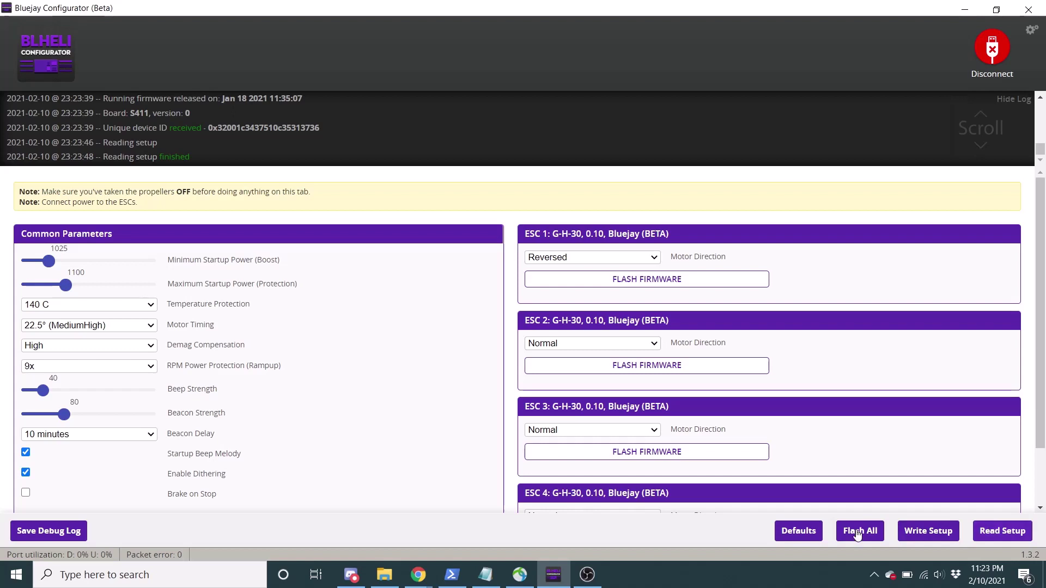
scroll(375, 353, "down", 1)
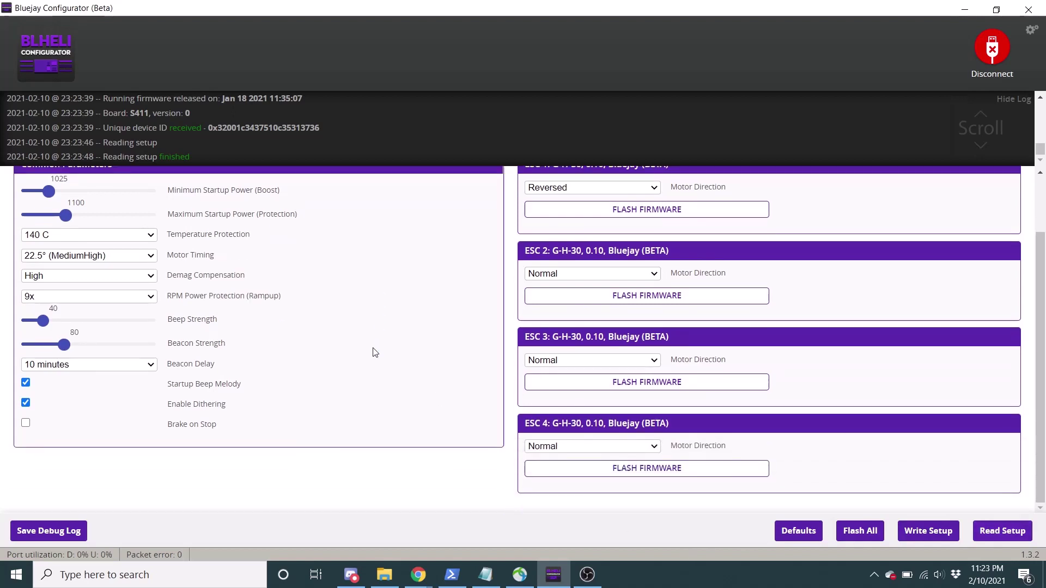
scroll(374, 351, "up", 1)
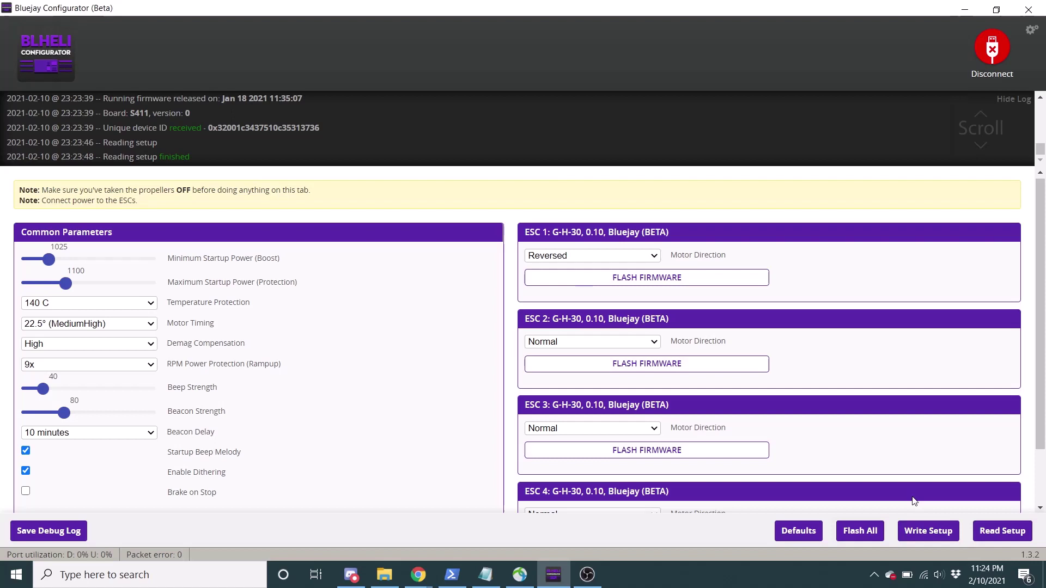
Step: Check the Flash All target options, choosing version 0.10 to see its PWM frequencies, and cancel without flashing
left_click(855, 531)
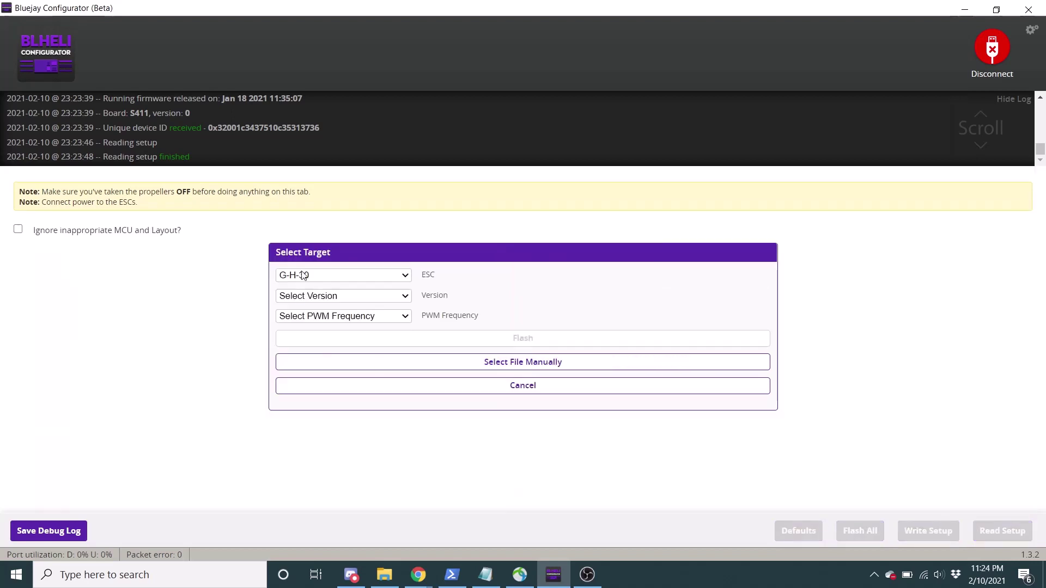
left_click(354, 297)
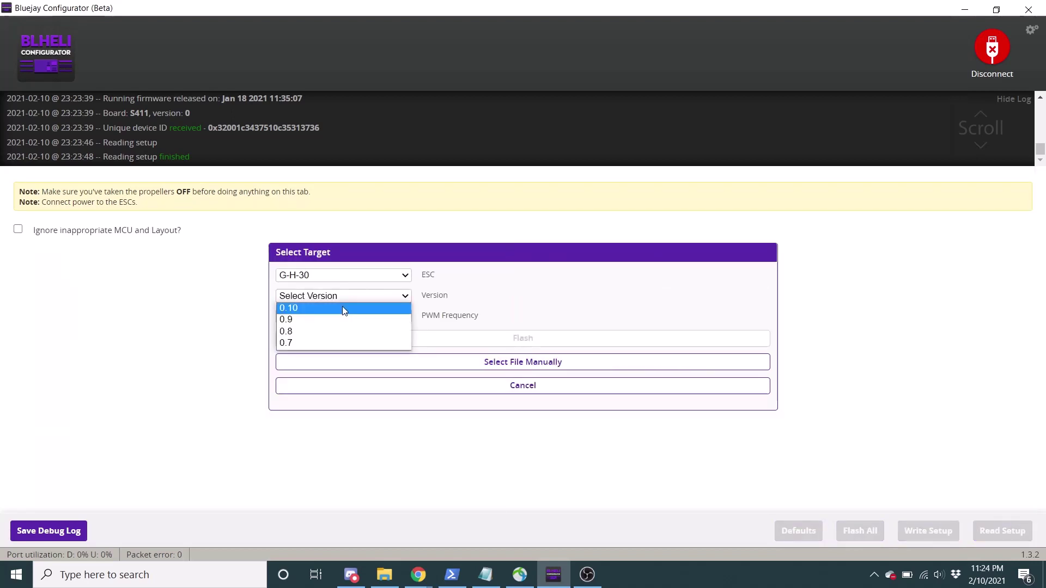
left_click(309, 306)
left_click(321, 316)
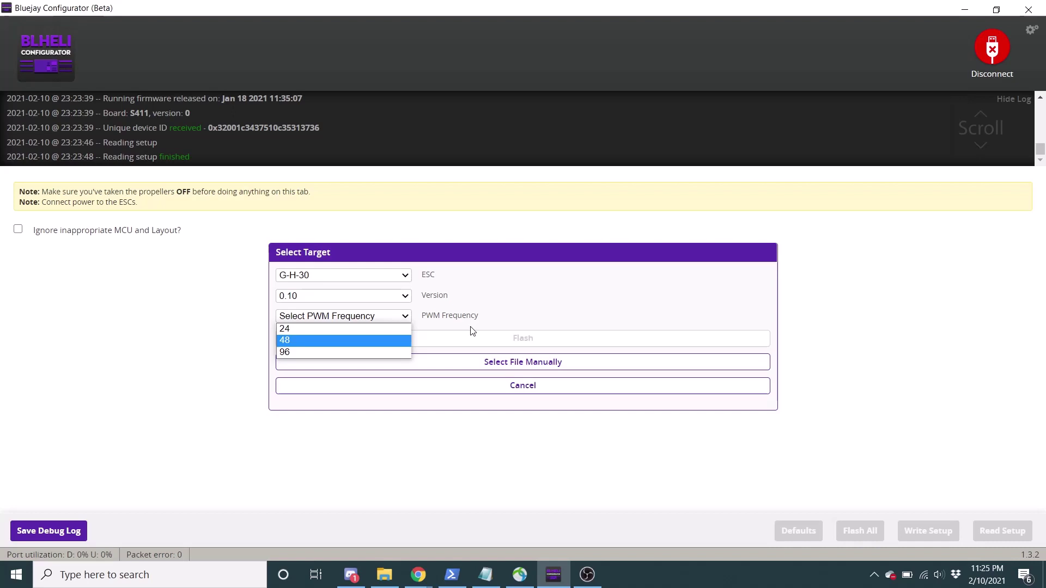
left_click(706, 430)
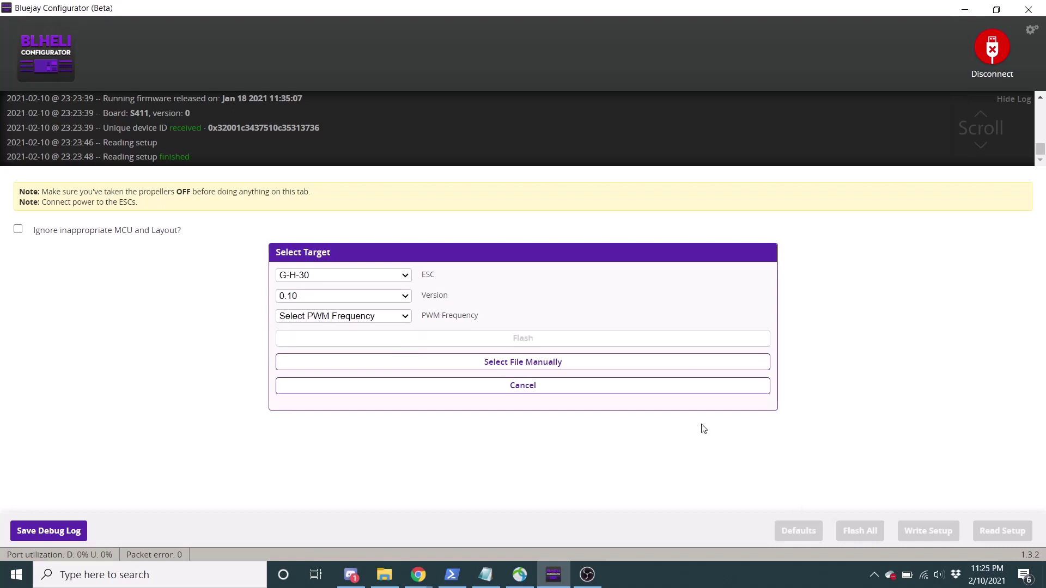
left_click(637, 386)
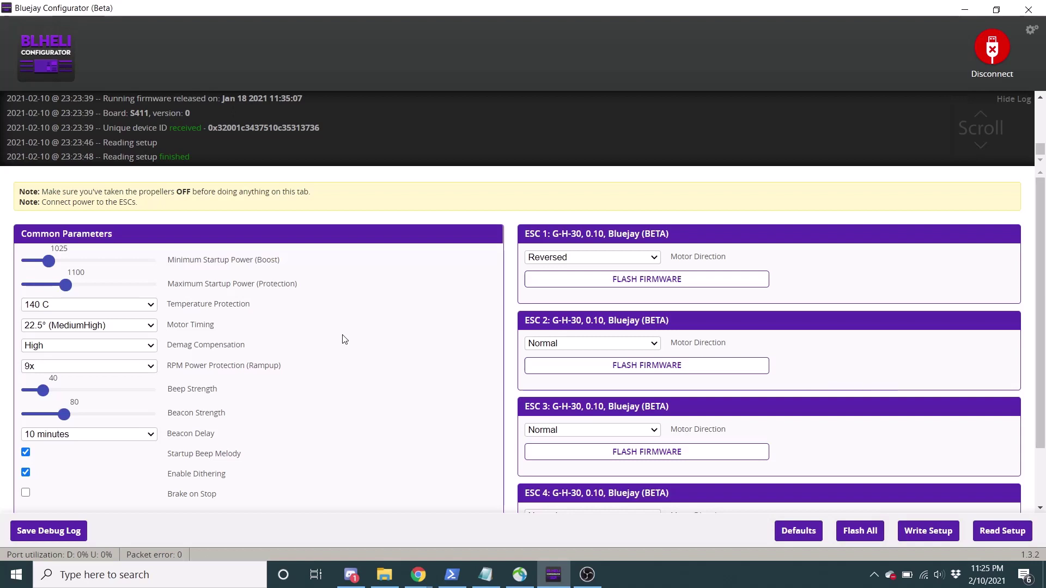
Step: Examine the available Motor Timing and Temperature Protection options in the common parameters without changing them
scroll(345, 340, "down", 2)
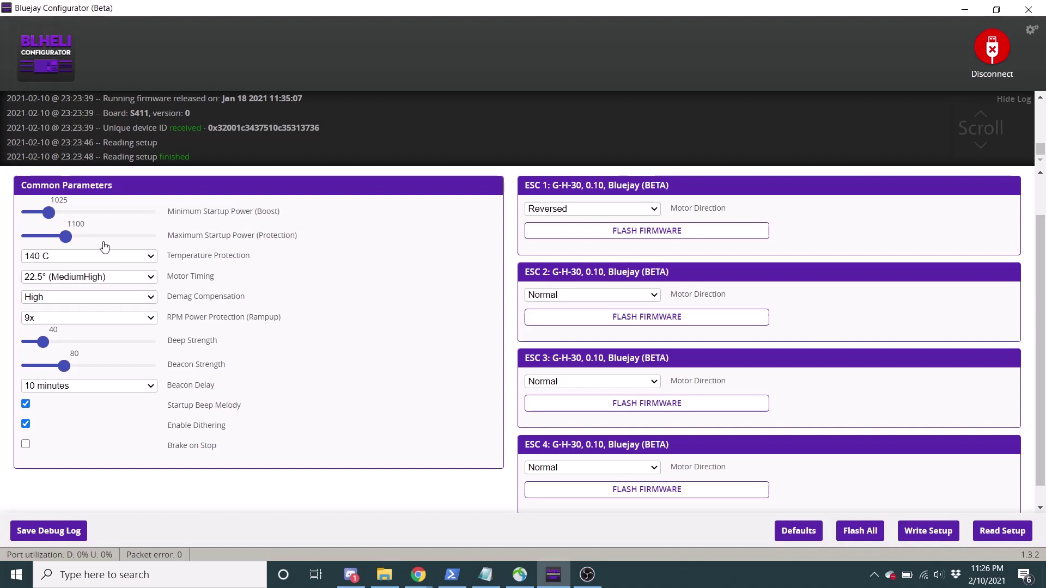
left_click(98, 277)
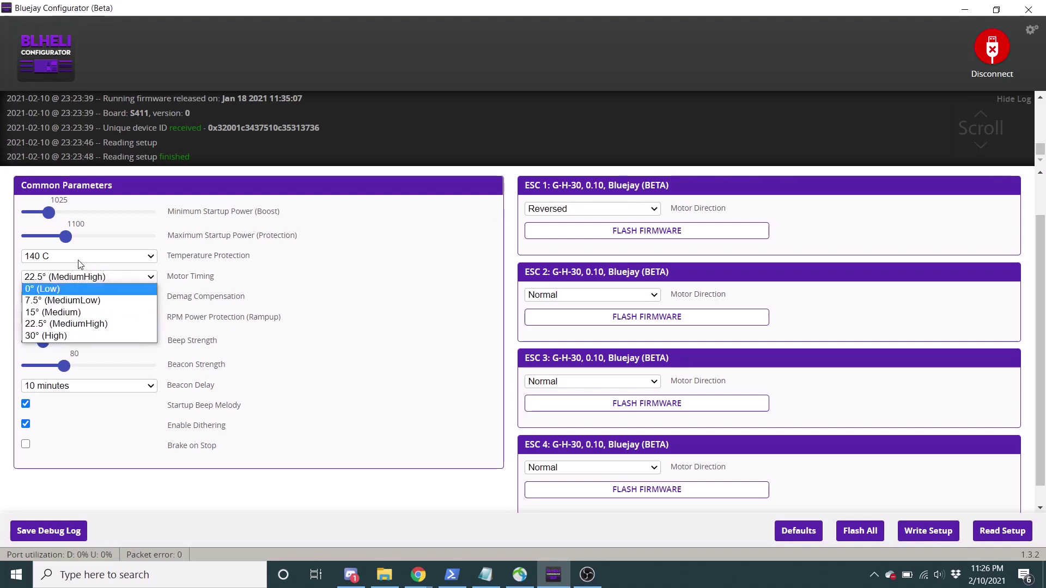
left_click(79, 261)
left_click(79, 258)
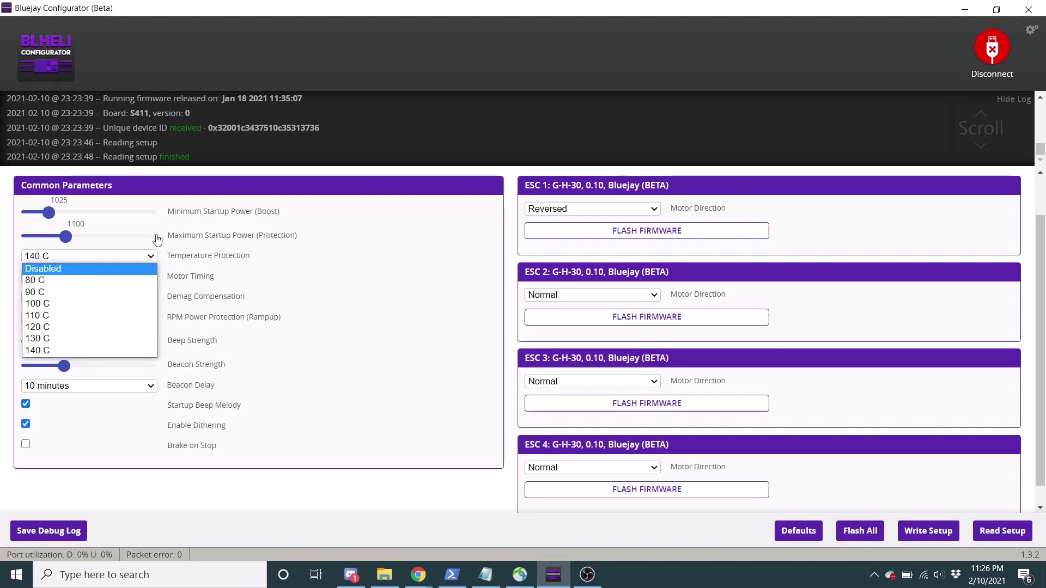
left_click(194, 246)
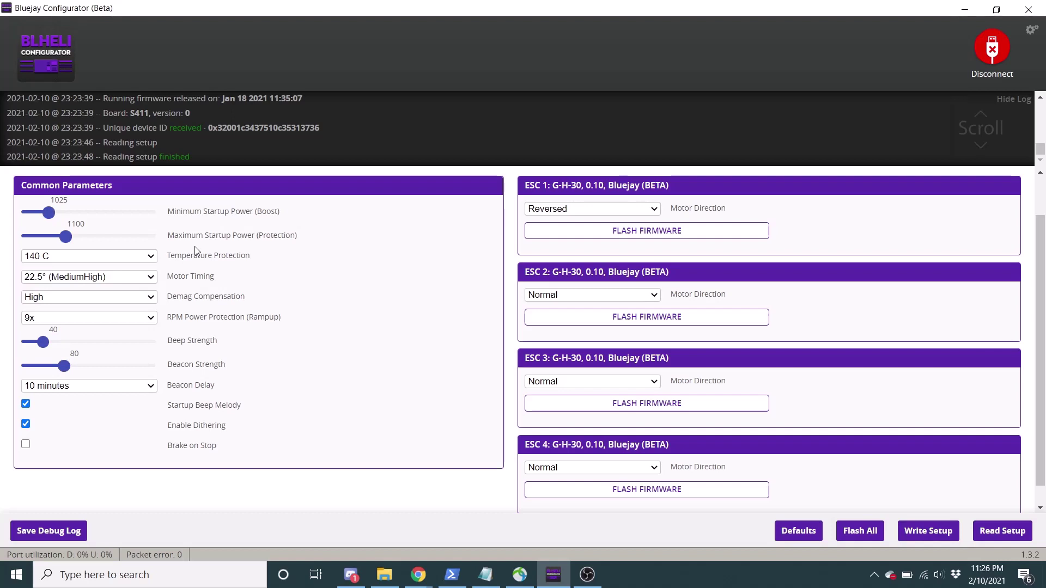
Step: Examine the range of RPM Power Protection (Rampup) options and close the list without choosing a new one
left_click(147, 319)
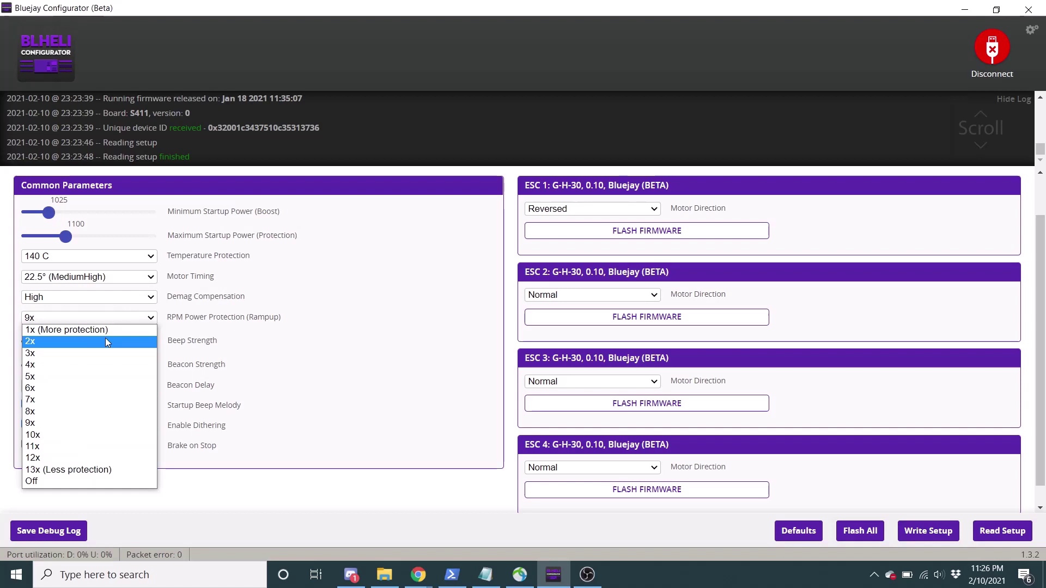
left_click(192, 325)
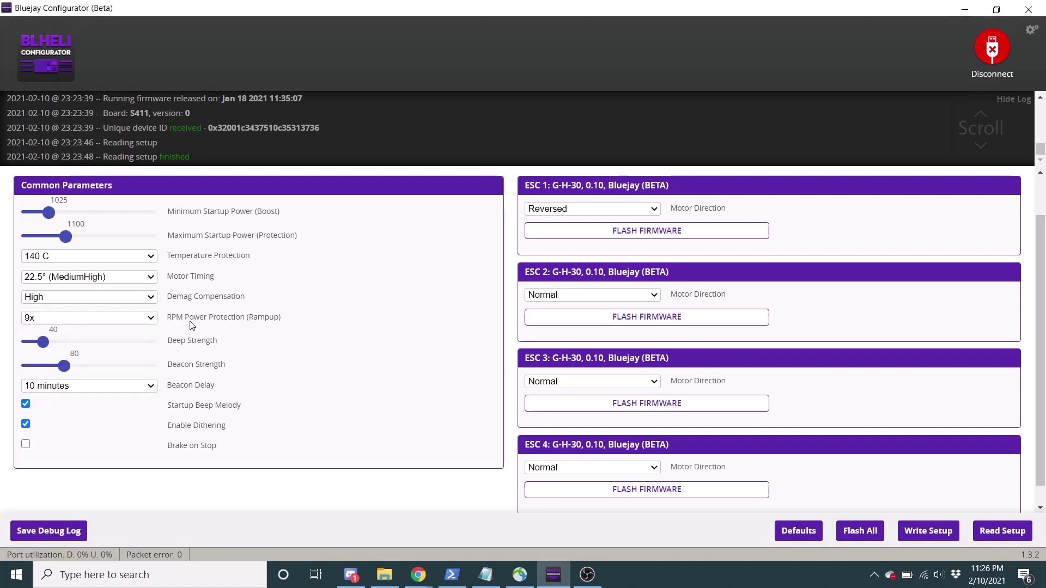
left_click(150, 321)
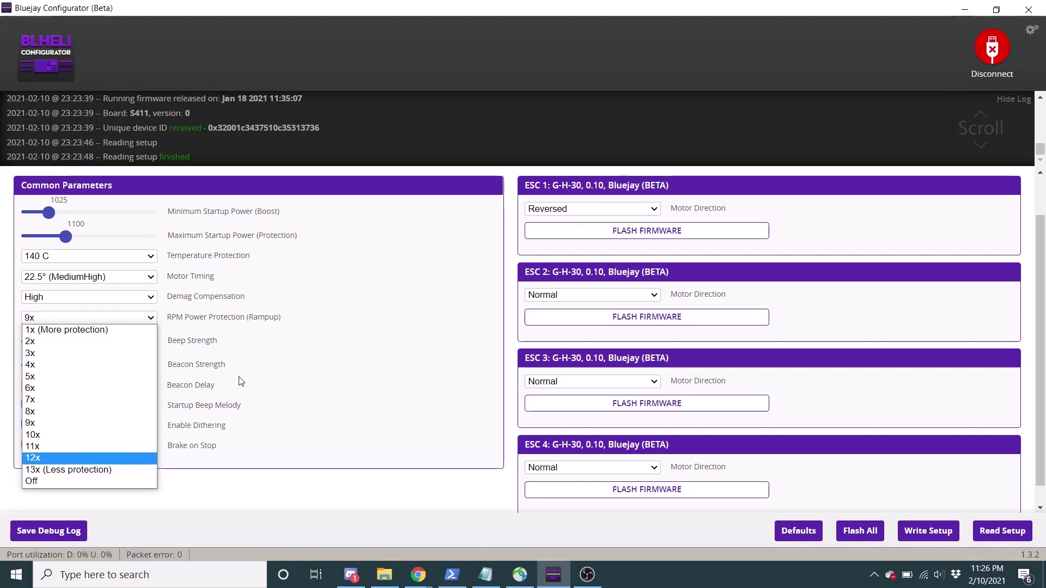
key("Up")
key("Up")
key("Up")
key("Up")
key("Up")
key("Up")
key("Up")
key("Up")
key("Up")
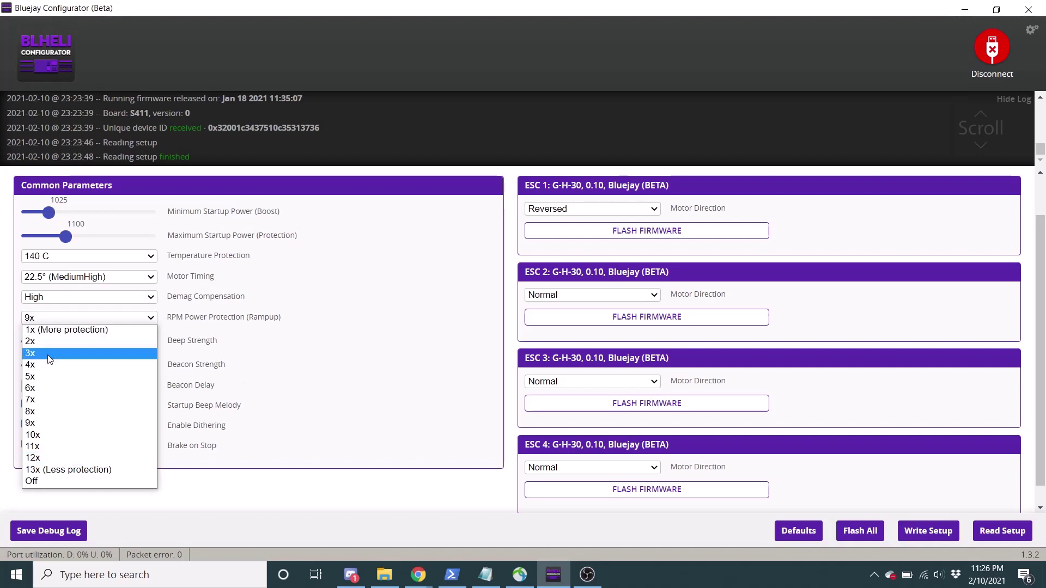
key("Up")
key("Up")
key("Down")
key("Down")
key("Down")
key("Escape")
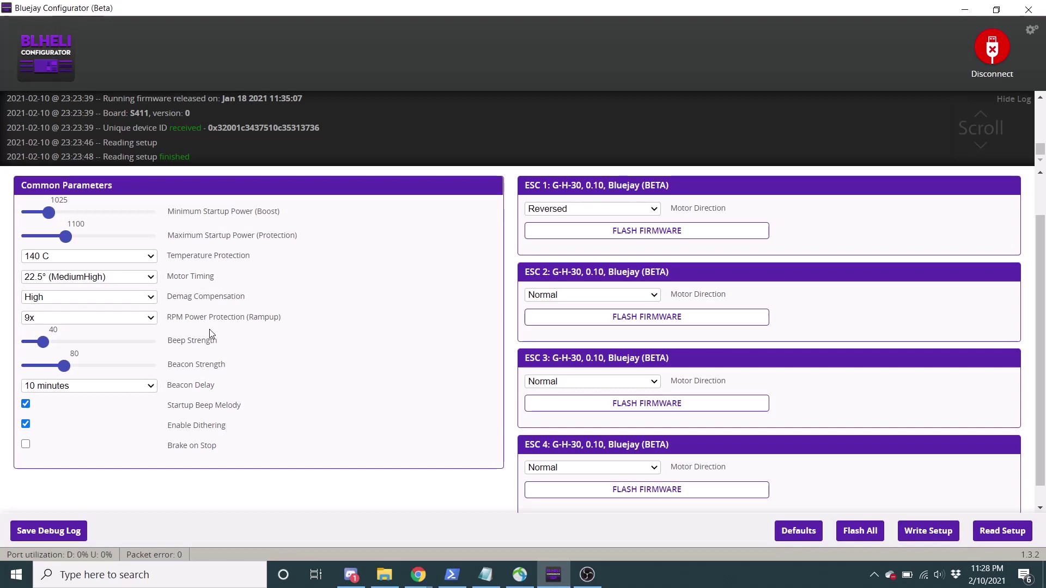
Step: Examine the Motor Direction options for ESC 1, including the bidirectional ones, and compare the directions set on the other ESCs
scroll(519, 403, "down", 1)
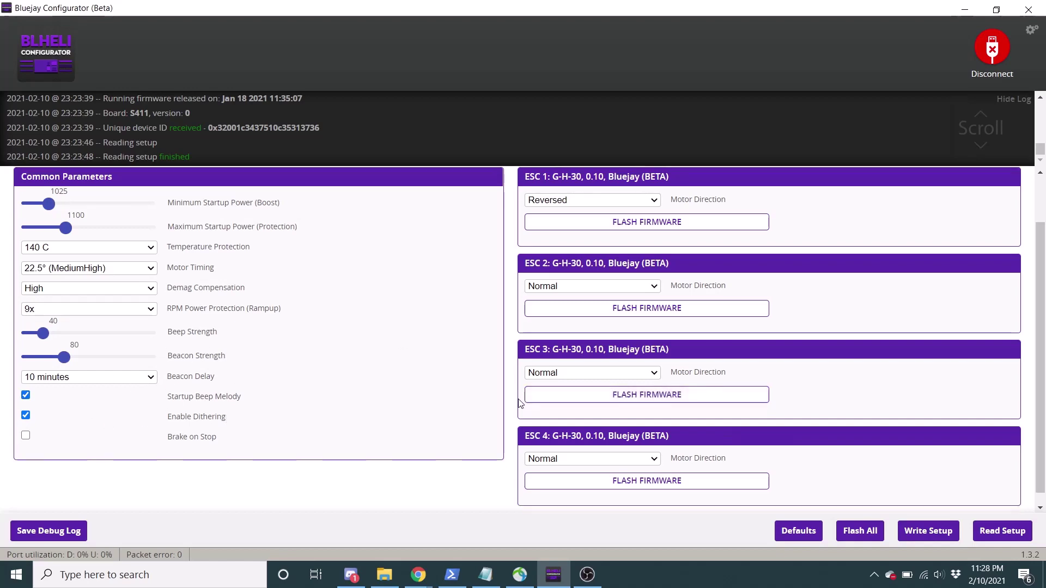
scroll(519, 404, "up", 2)
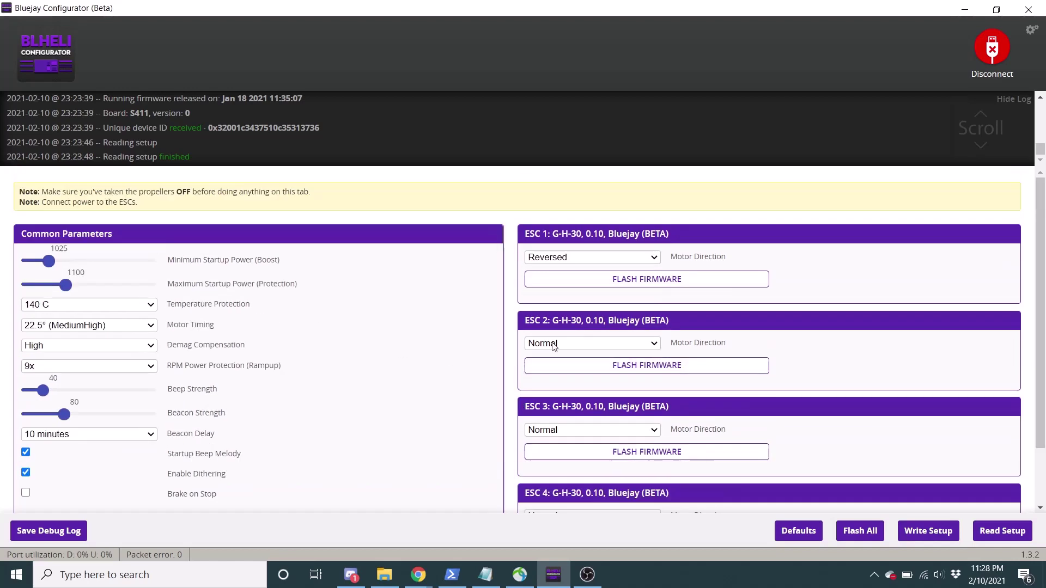
left_click(592, 260)
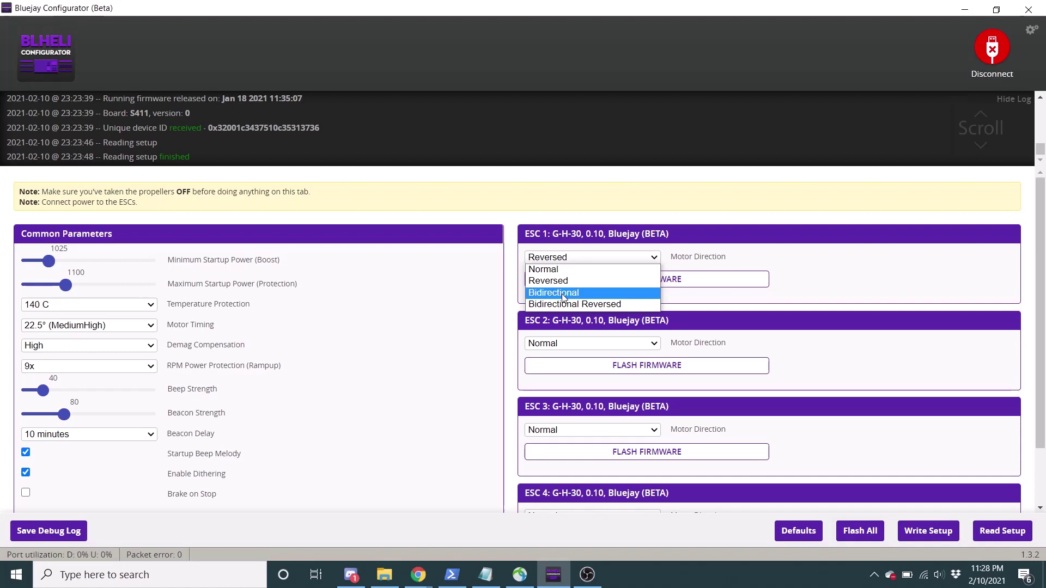
left_click(579, 219)
scroll(575, 313, "down", 2)
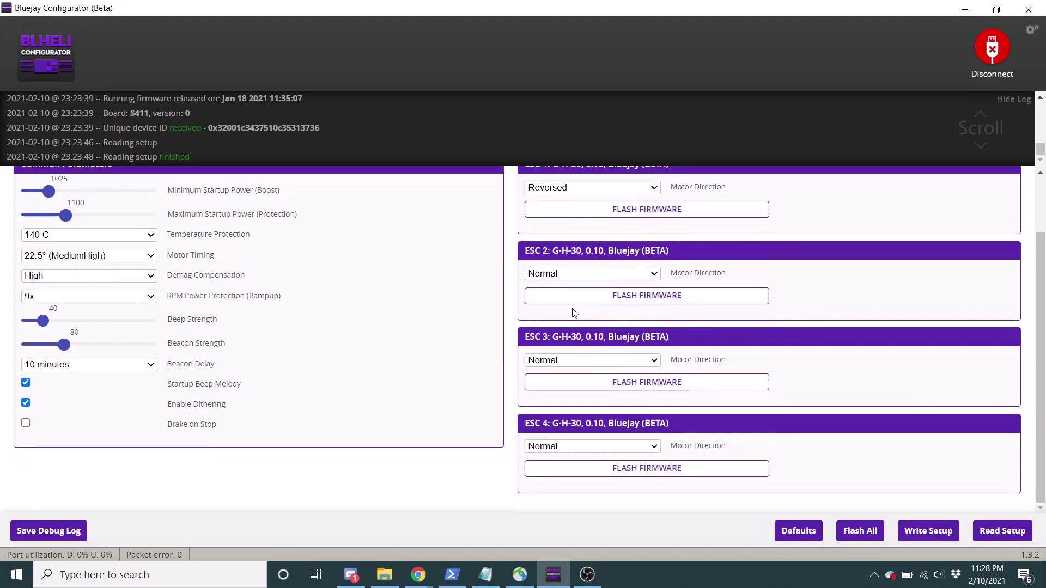
scroll(575, 312, "up", 2)
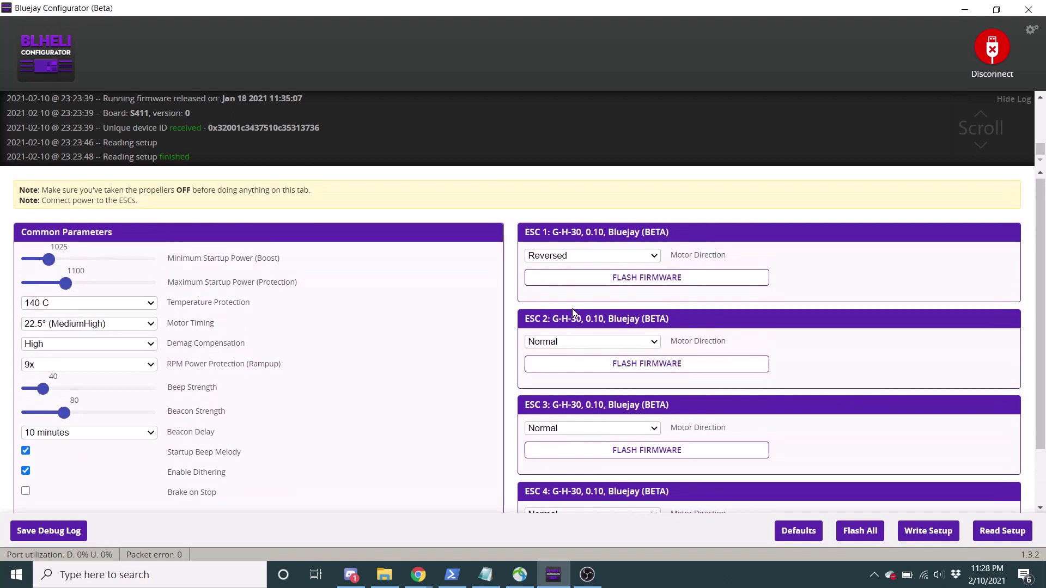
left_click(585, 258)
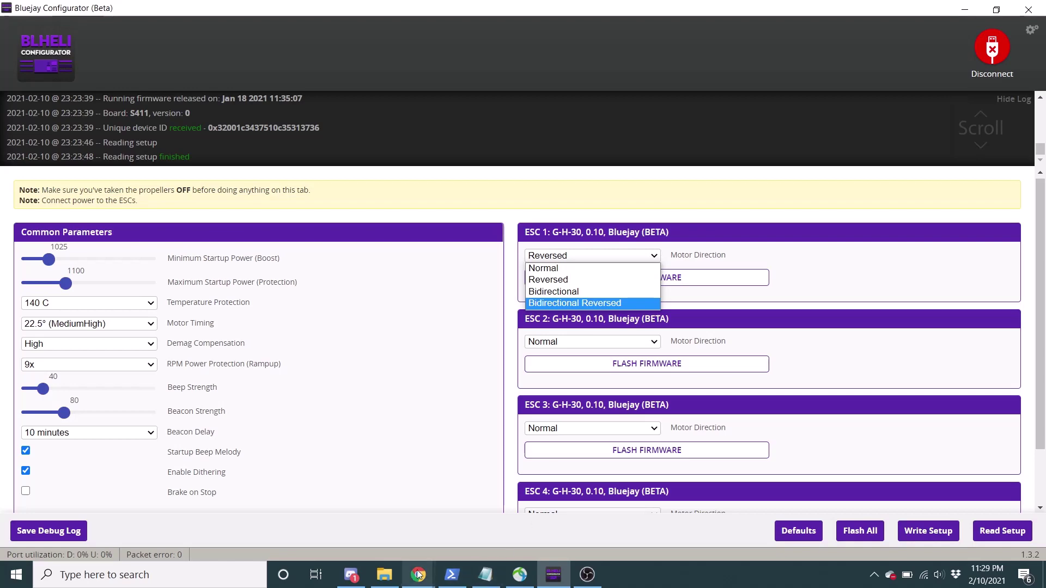
Step: Switch to Chrome and return from the configurator releases to the mathiasvr/bluejay repository page, viewing the project overview and file list
mouse_move(417, 575)
left_click(449, 551)
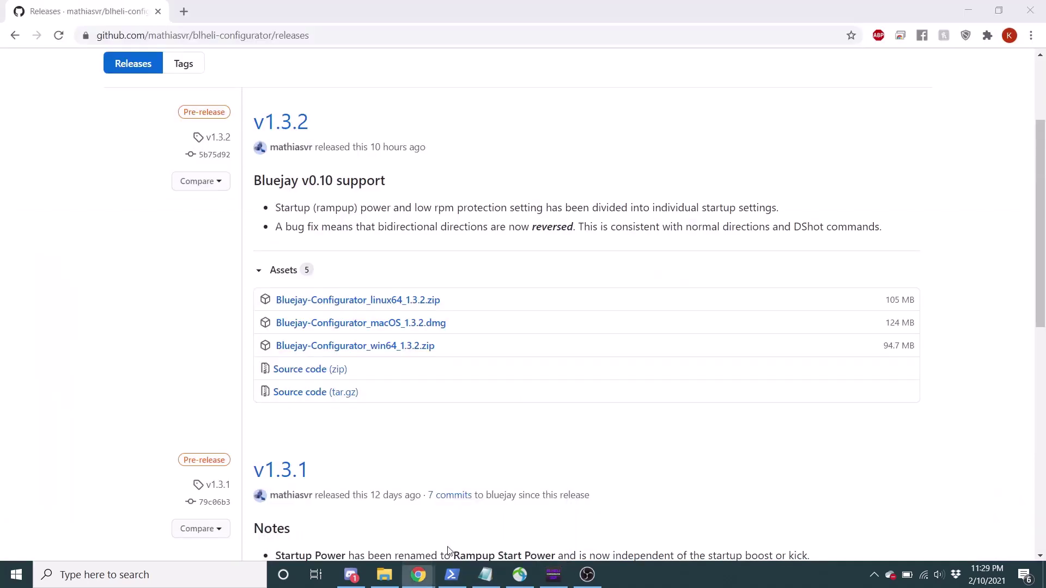
left_click(15, 36)
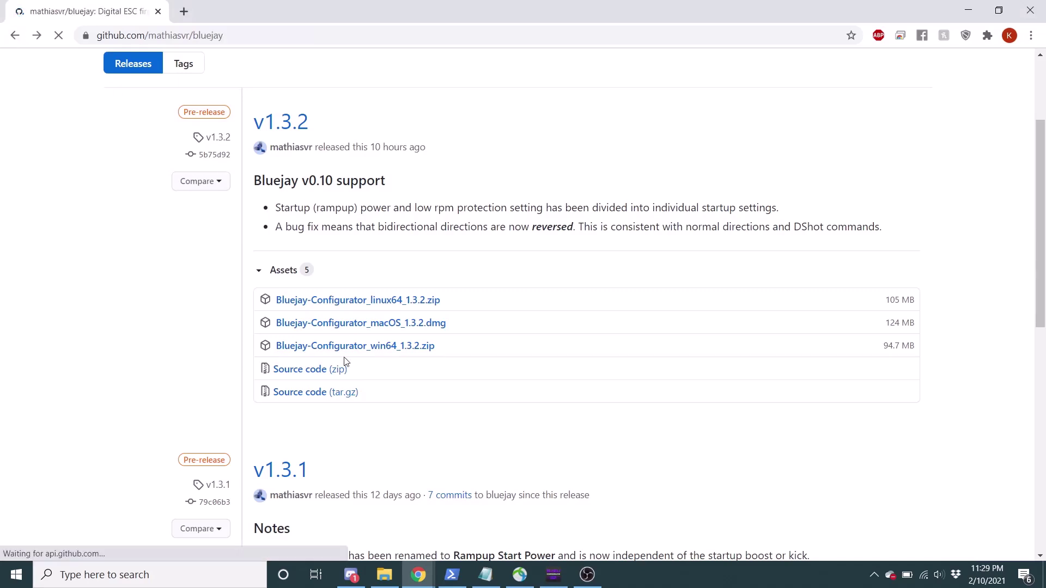
scroll(344, 362, "up", 2)
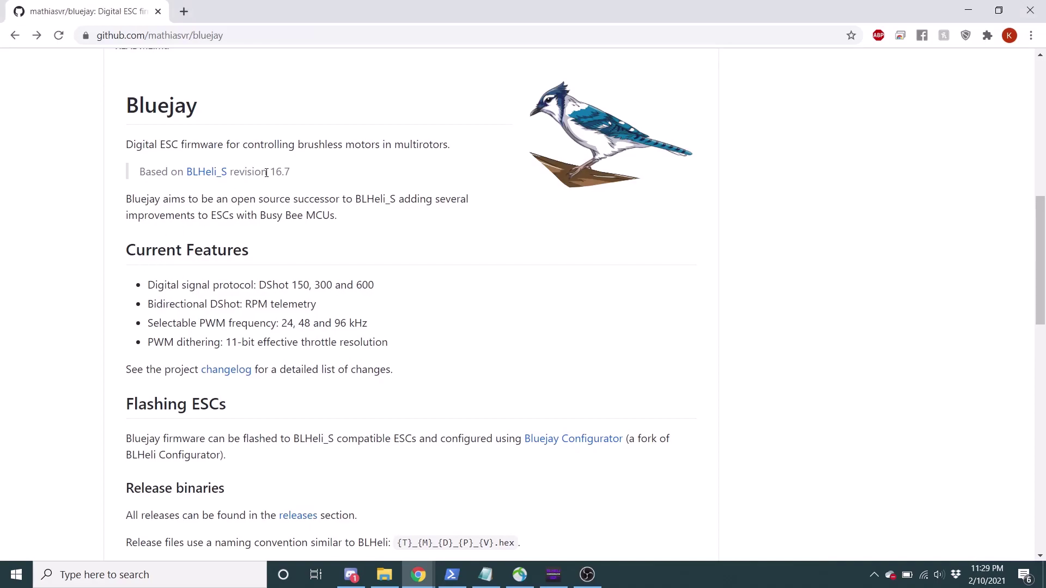
scroll(256, 185, "up", 3)
scroll(289, 263, "up", 7)
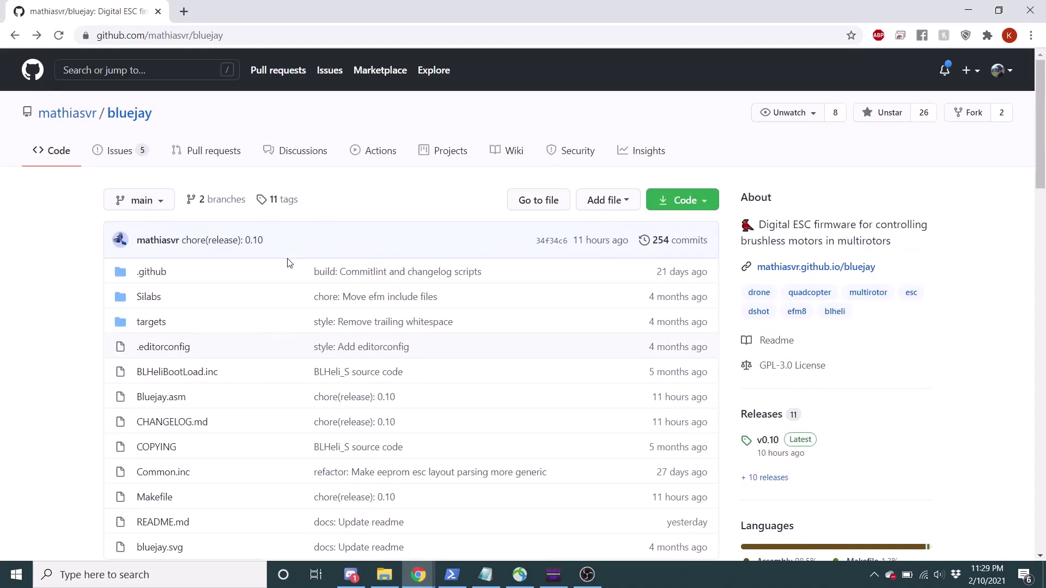
Step: Examine the Bluejay README's release file naming table and its comparison of BLHeli_S and Bluejay startup power settings
scroll(289, 263, "down", 16)
scroll(289, 263, "down", 5)
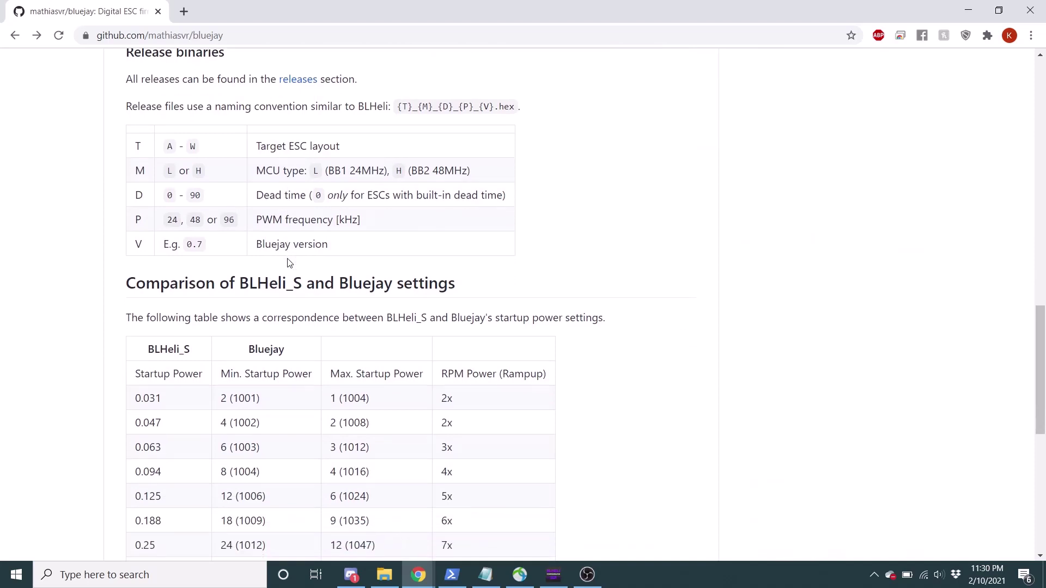
scroll(289, 264, "down", 2)
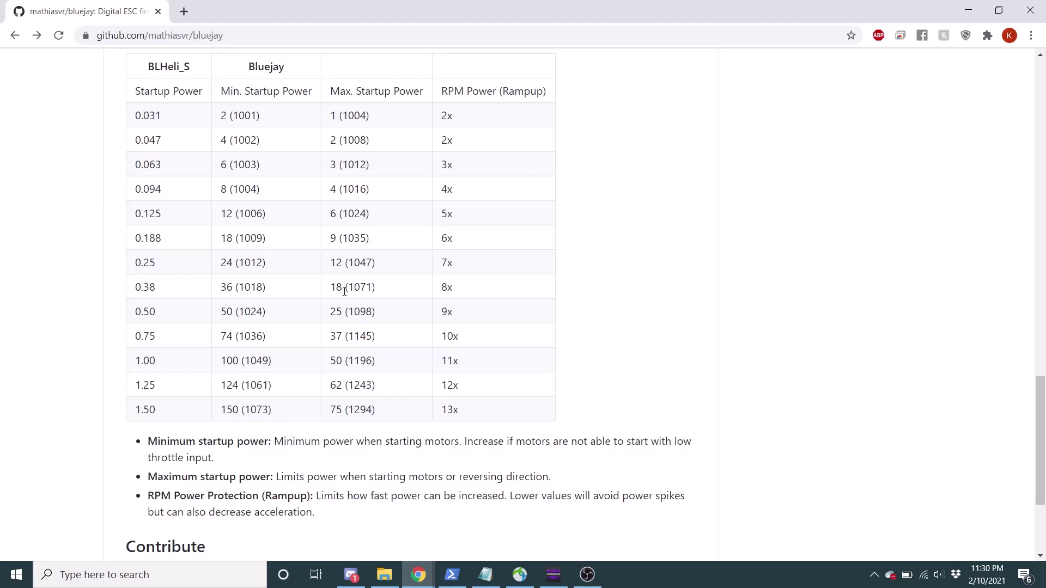
scroll(345, 291, "down", 3)
scroll(344, 291, "up", 14)
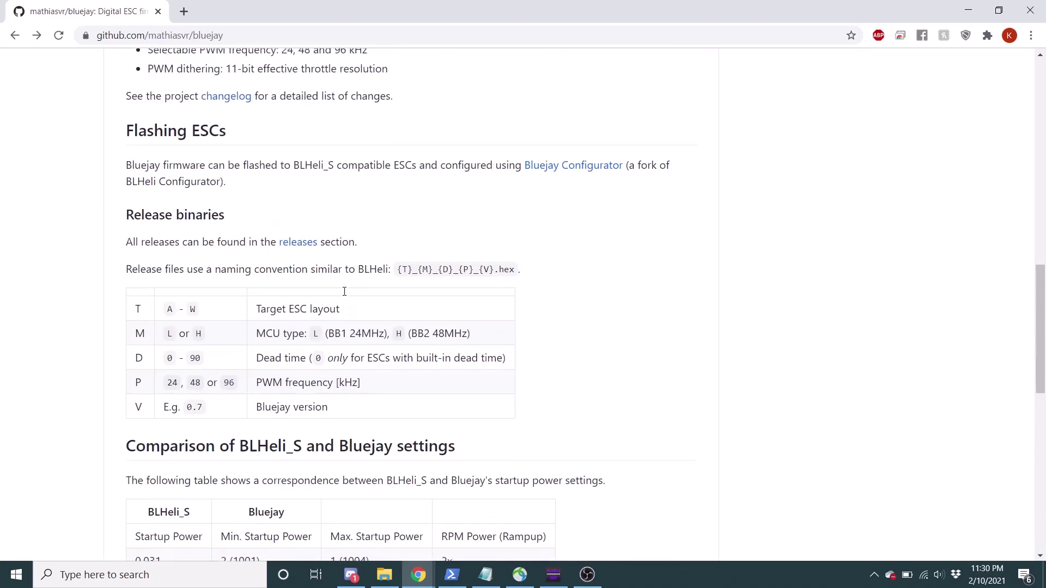
Step: Open the project changelog from the README and review the version history from 0.10 back to 0.2.0
left_click(244, 220)
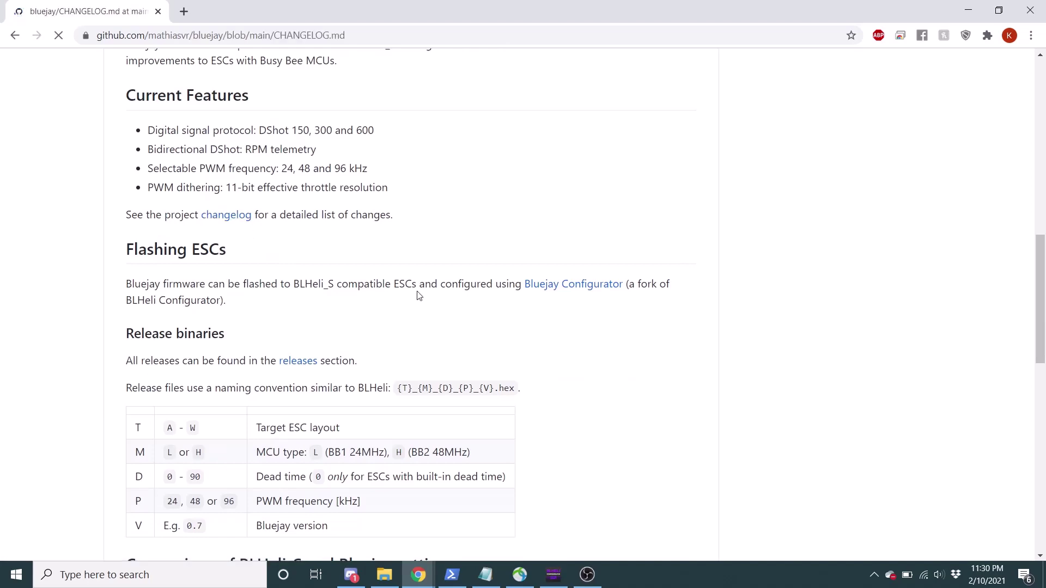
scroll(396, 381, "down", 5)
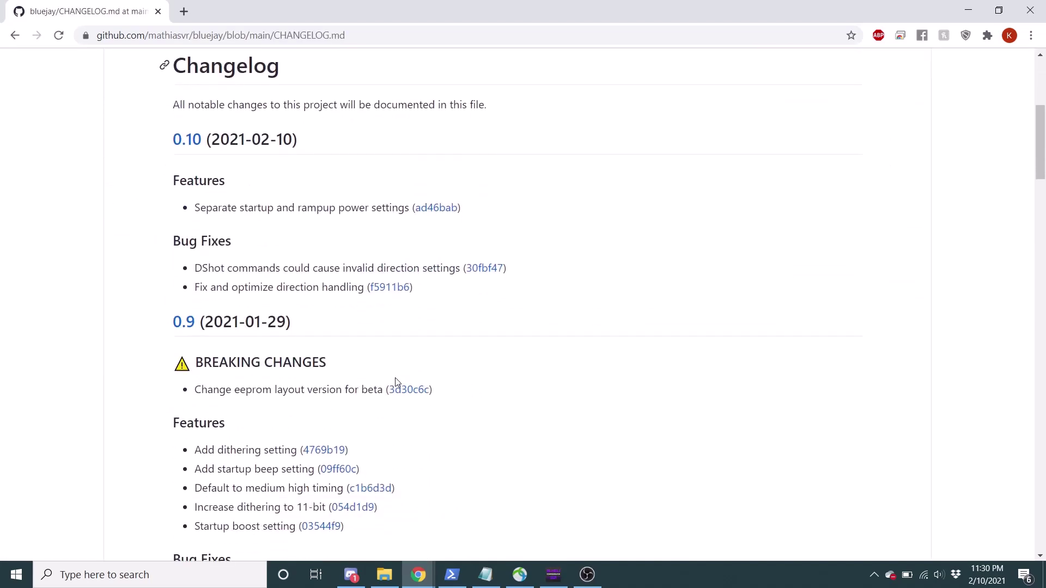
scroll(398, 382, "up", 3)
scroll(397, 382, "down", 20)
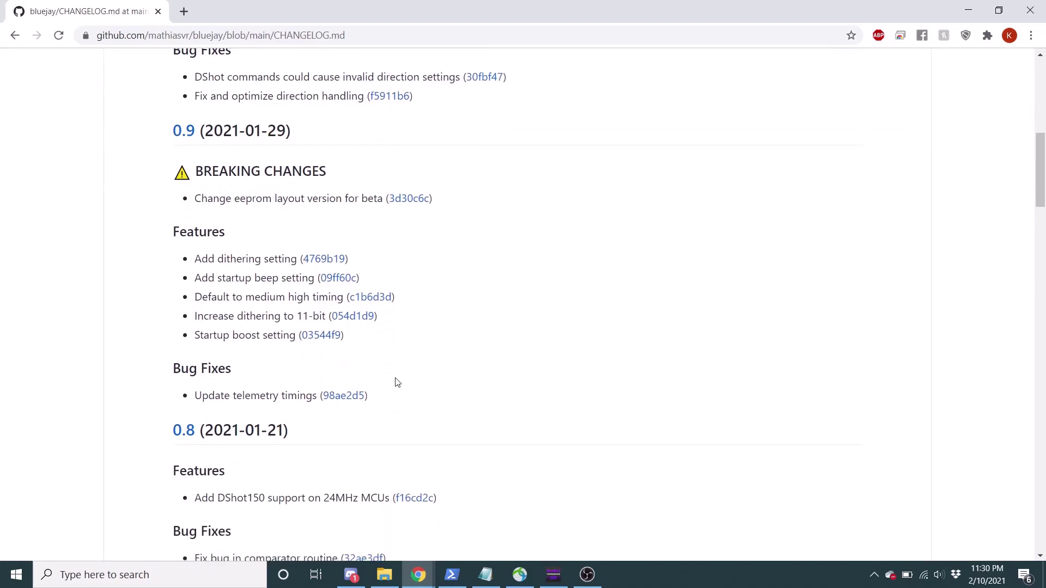
scroll(397, 382, "down", 15)
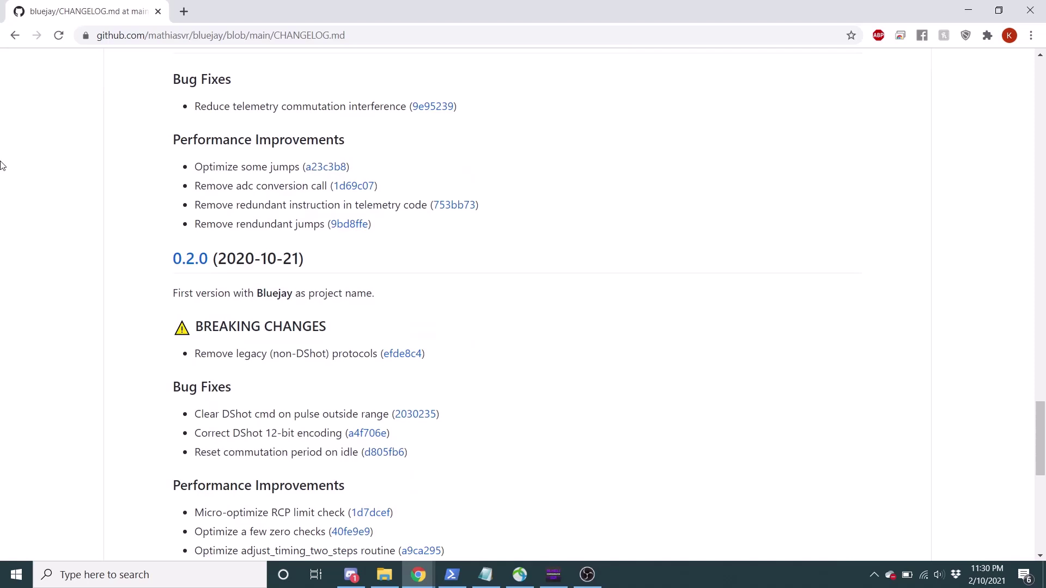
Step: Return to the README, open the Bluejay firmware releases, and look through the v0.10 release notes and hex files for each ESC layout
left_click(14, 34)
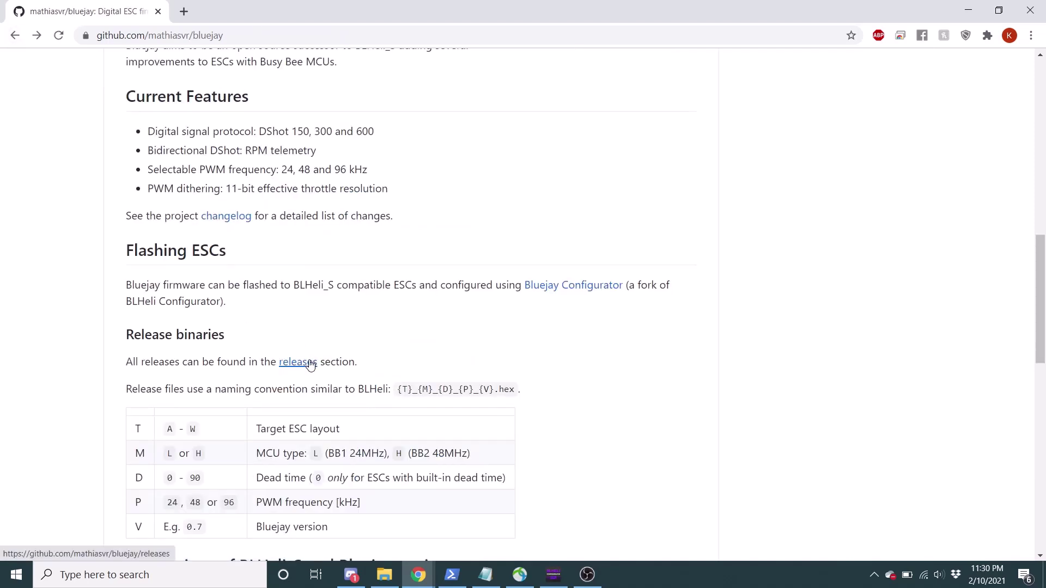
left_click(311, 364)
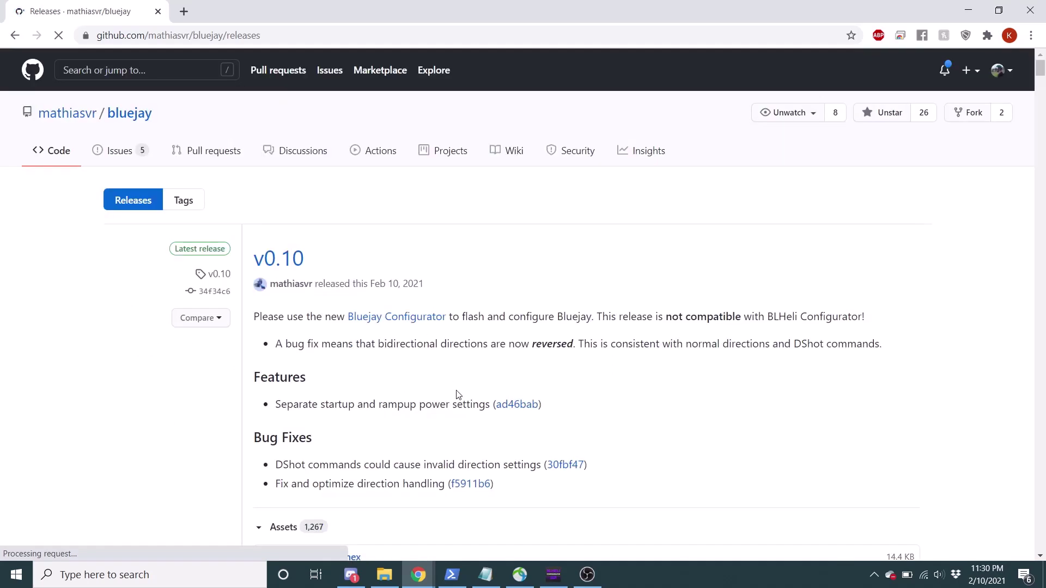
scroll(457, 394, "down", 1)
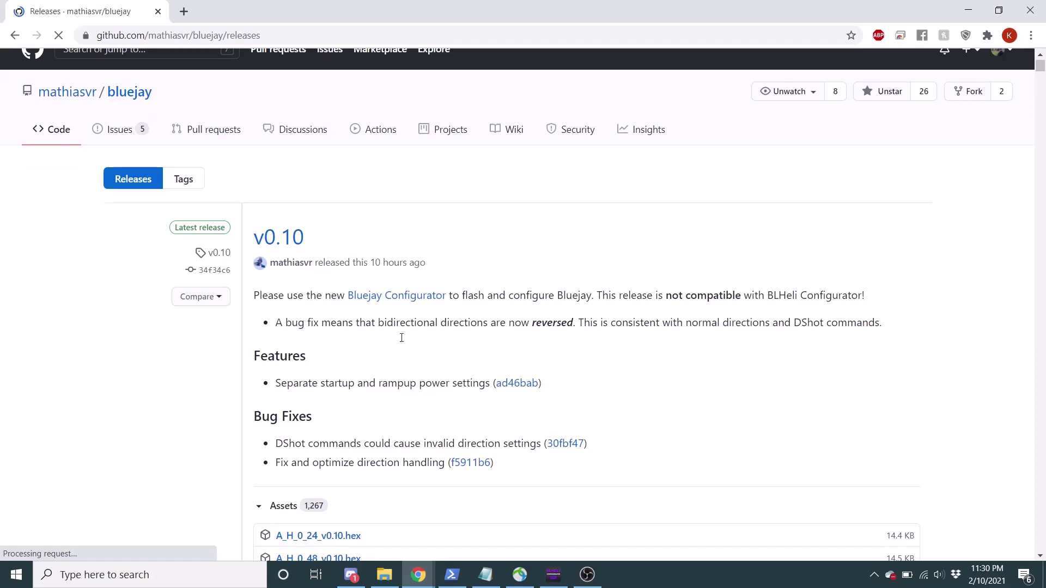
scroll(351, 382, "down", 20)
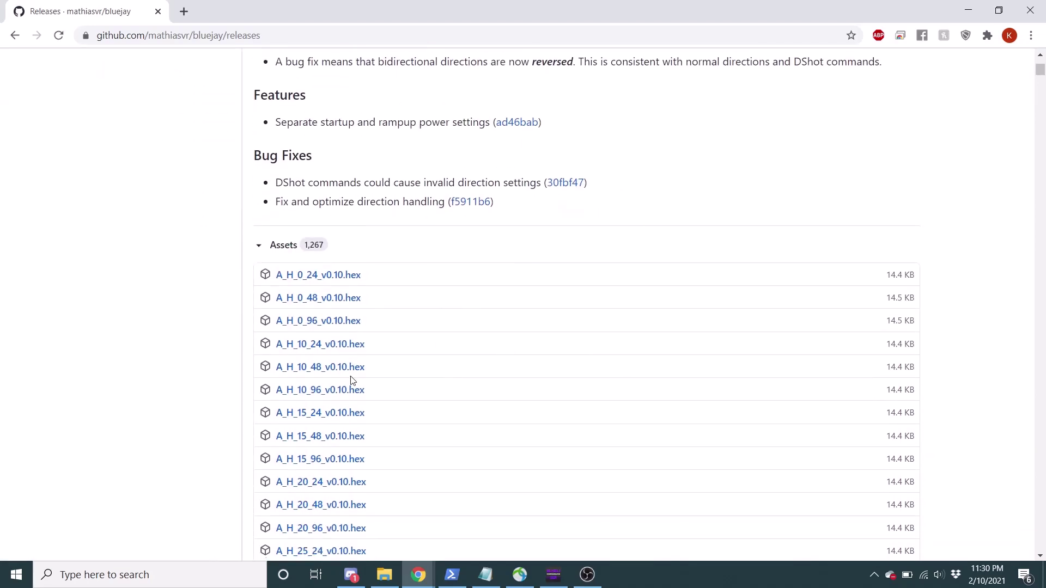
scroll(351, 381, "down", 20)
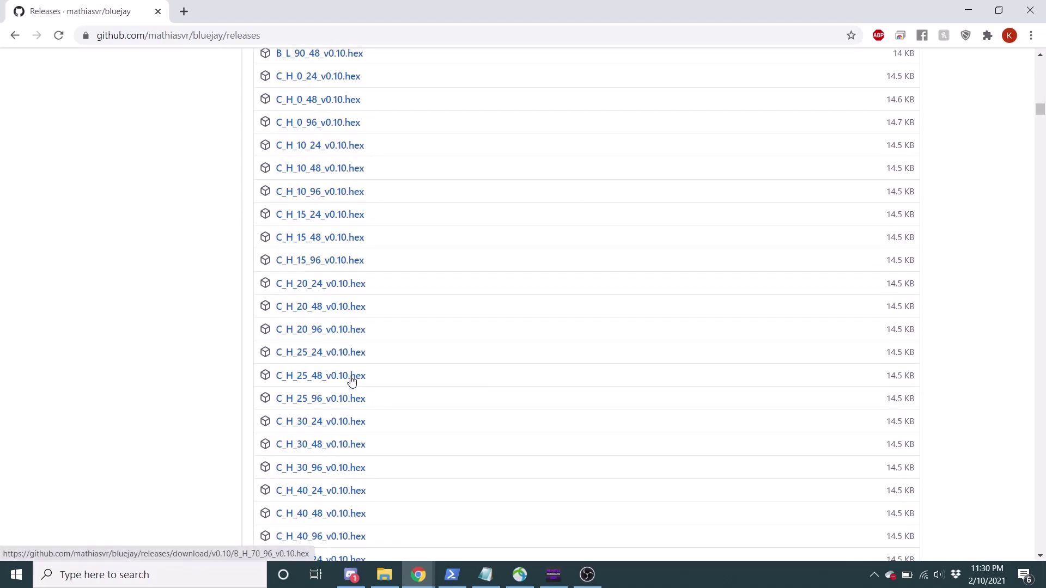
scroll(351, 381, "down", 20)
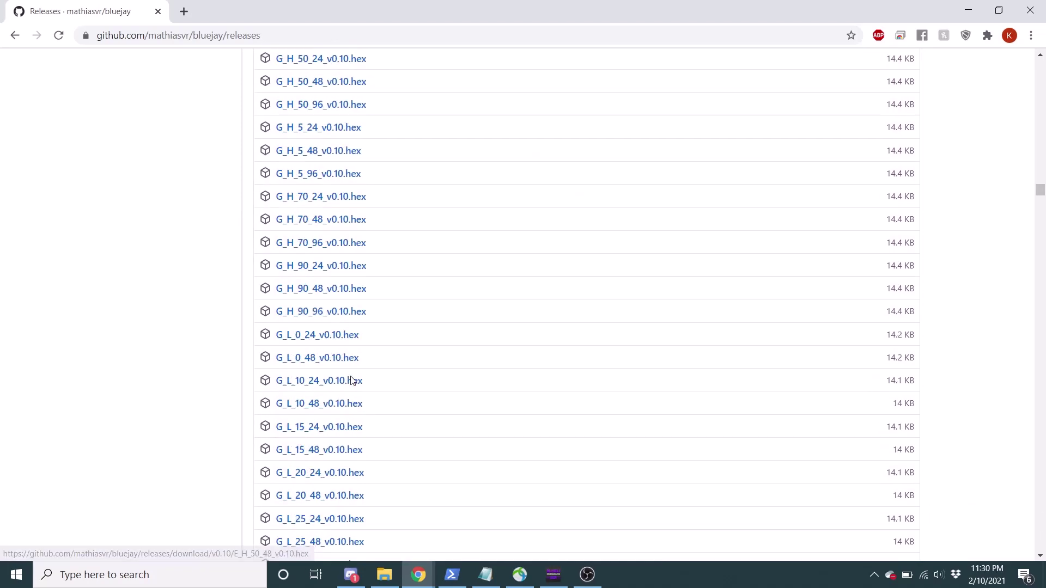
scroll(352, 381, "down", 20)
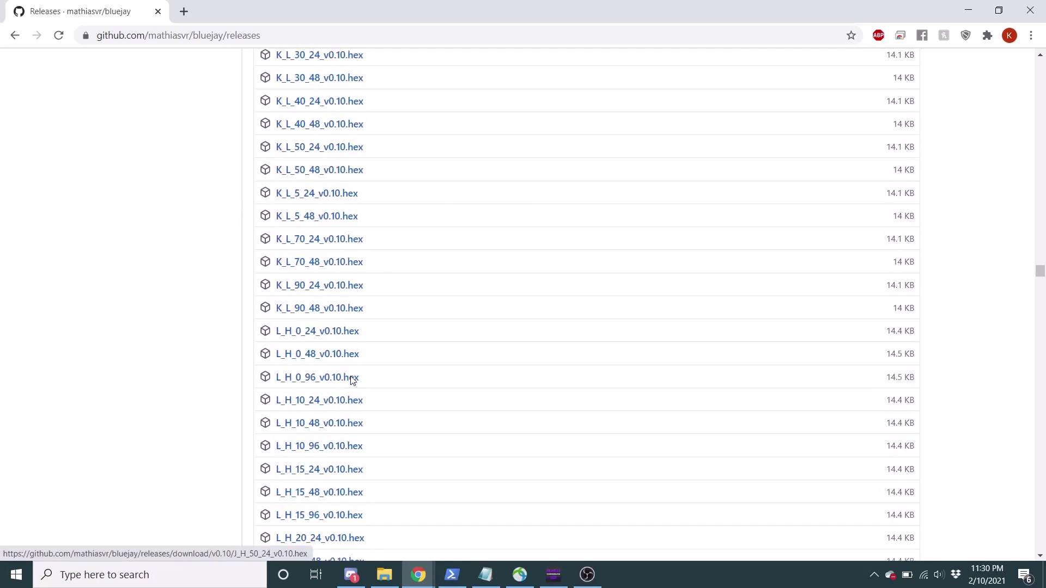
scroll(351, 381, "down", 20)
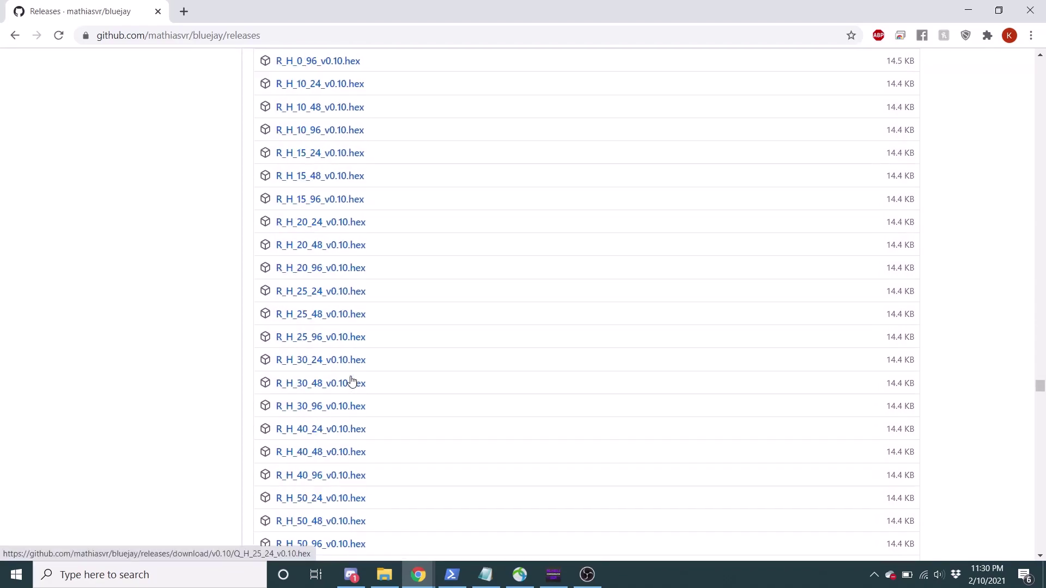
scroll(351, 381, "down", 20)
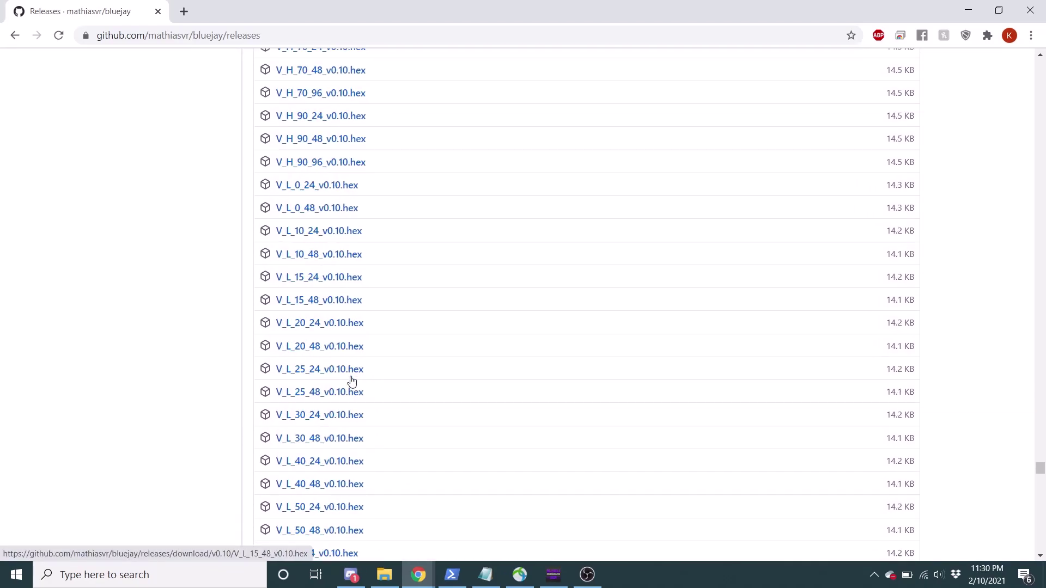
scroll(351, 381, "down", 20)
Step: Review the notes of the older firmware releases from v0.9 back to v0.2.0, and return to the start of the releases page
scroll(351, 378, "up", 20)
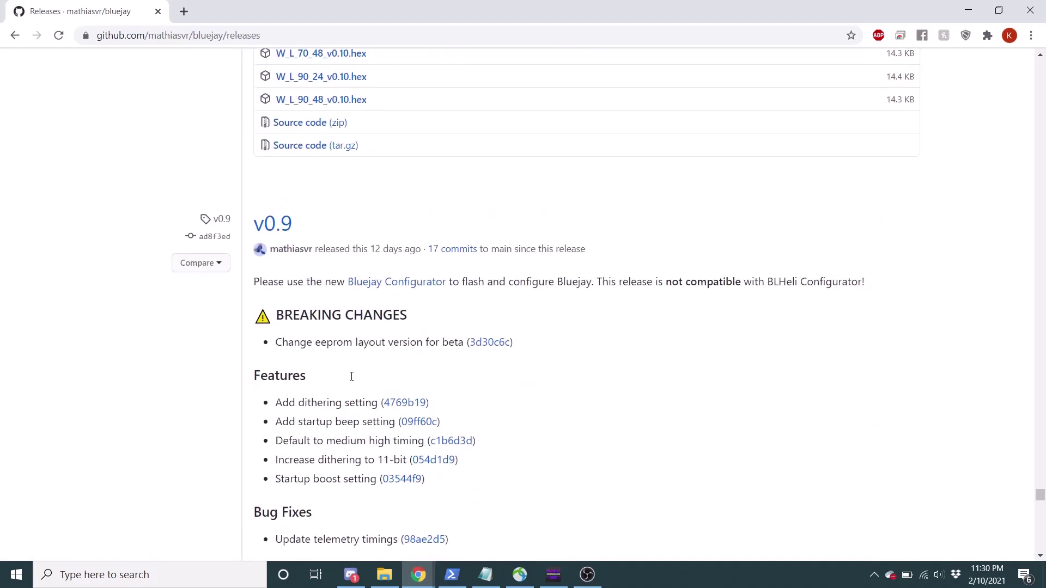
scroll(352, 376, "up", 1)
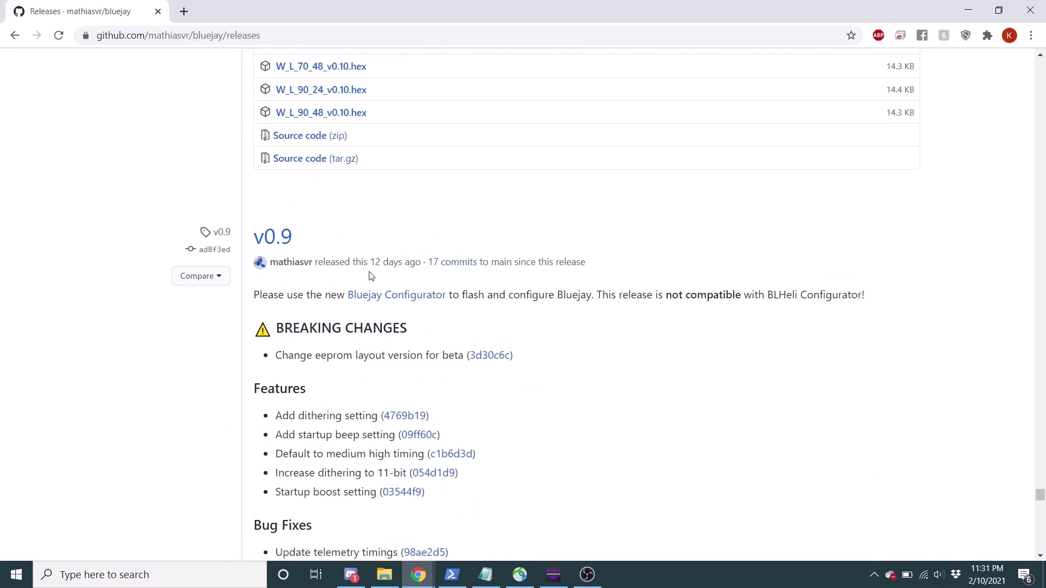
scroll(370, 276, "down", 6)
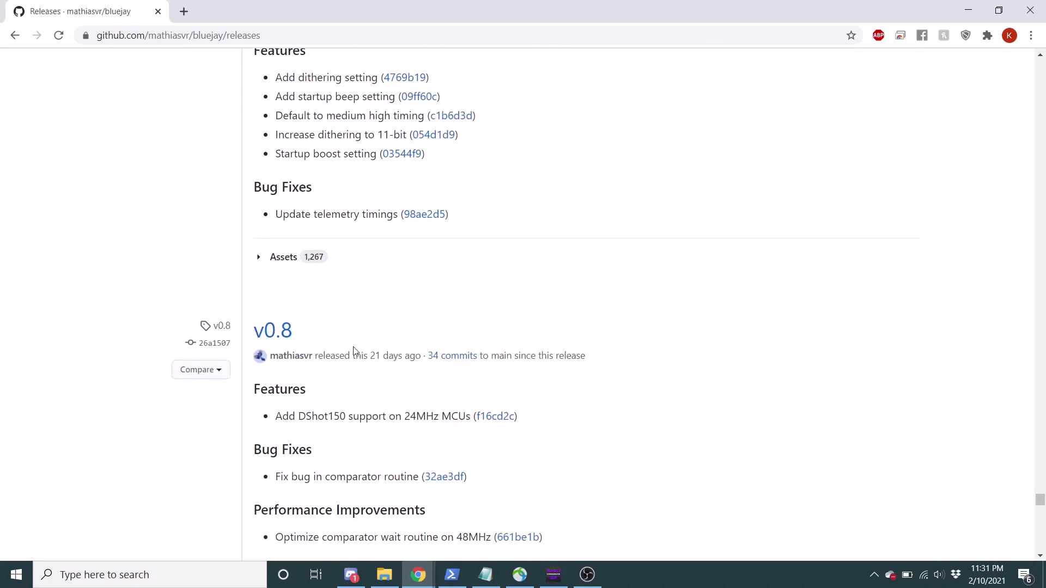
scroll(377, 369, "down", 5)
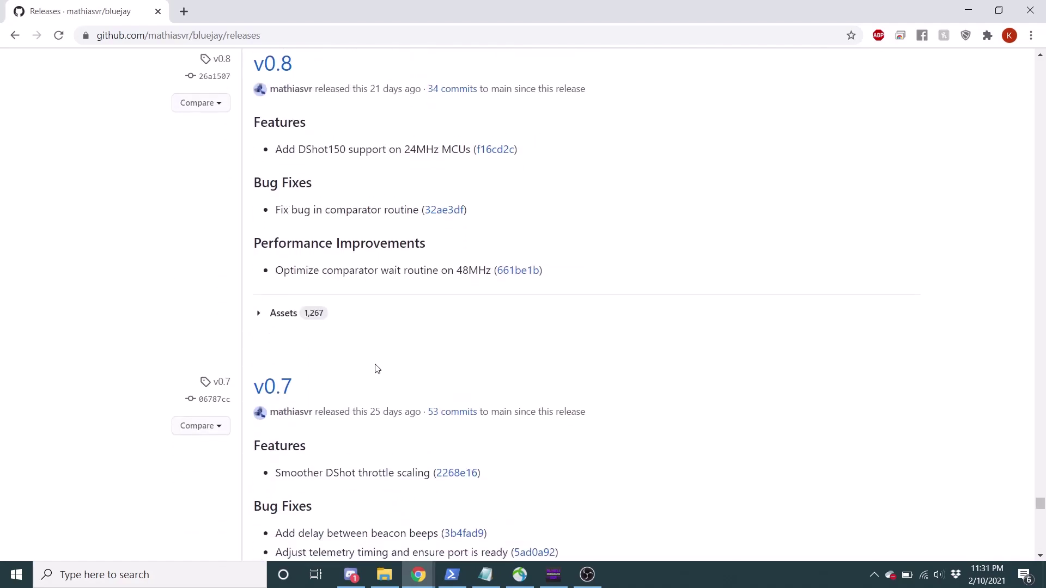
scroll(377, 369, "down", 14)
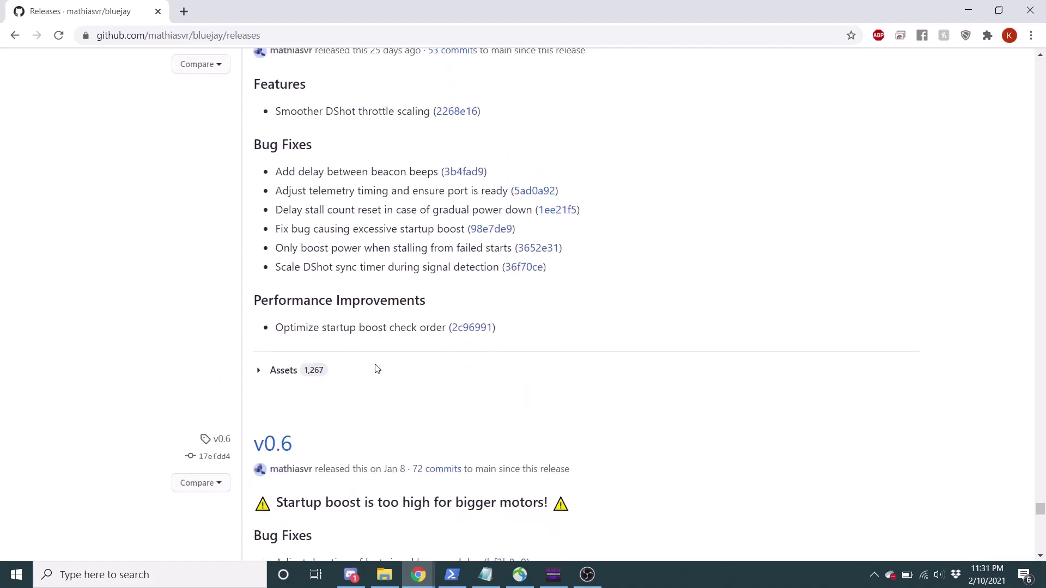
scroll(378, 369, "down", 20)
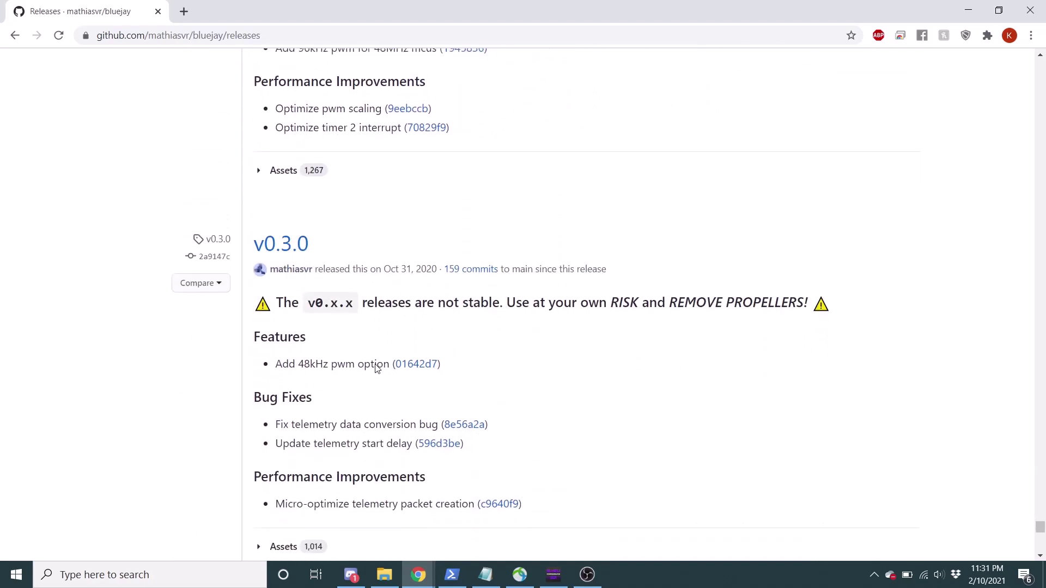
scroll(376, 364, "down", 1)
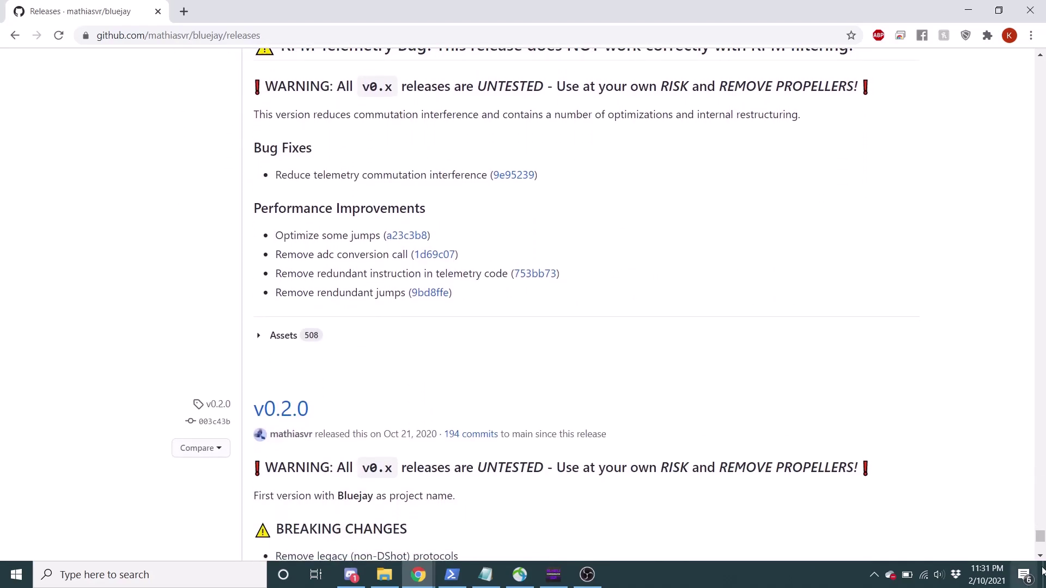
left_click_drag(1041, 542, 1041, 68)
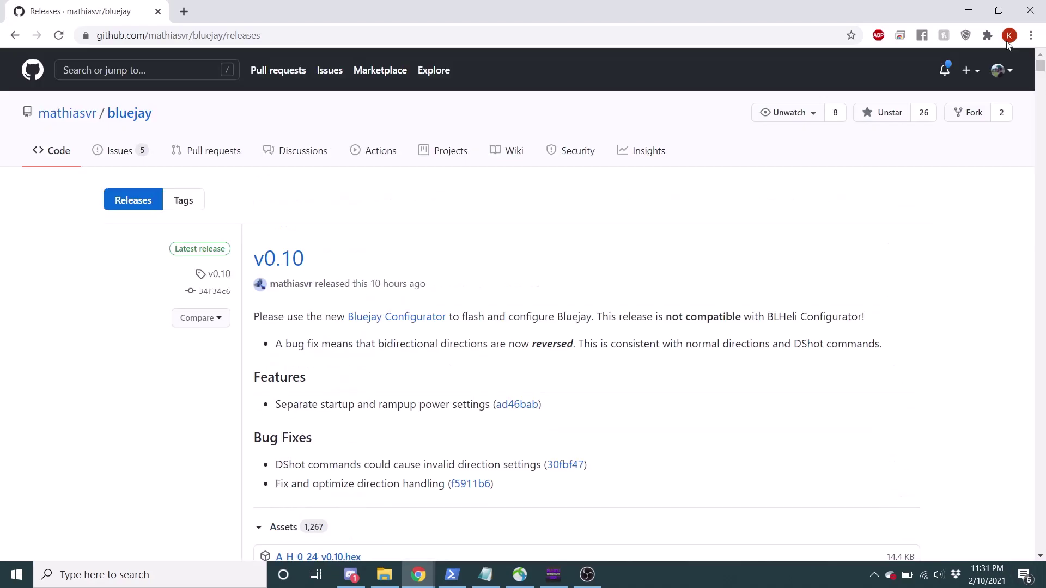
Step: Open the Bluejay repository's issues and look over the open feature requests and bug reports
left_click(141, 162)
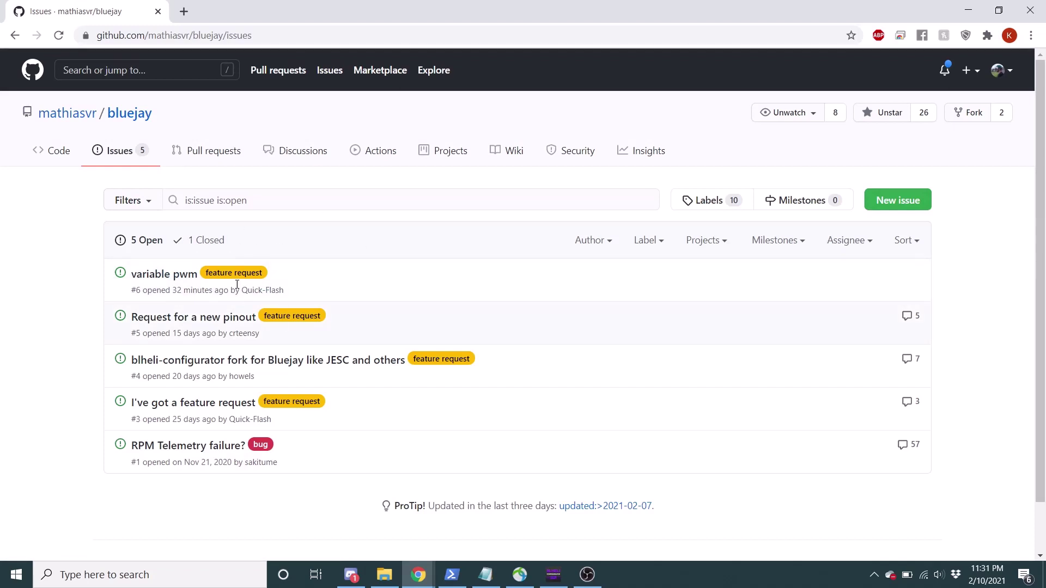
mouse_move(211, 318)
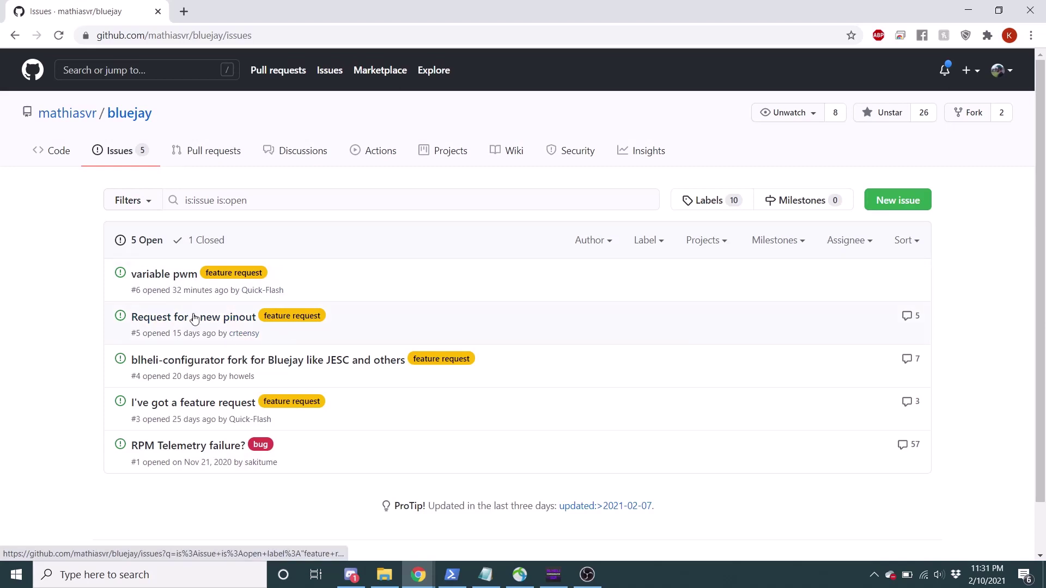
mouse_move(268, 362)
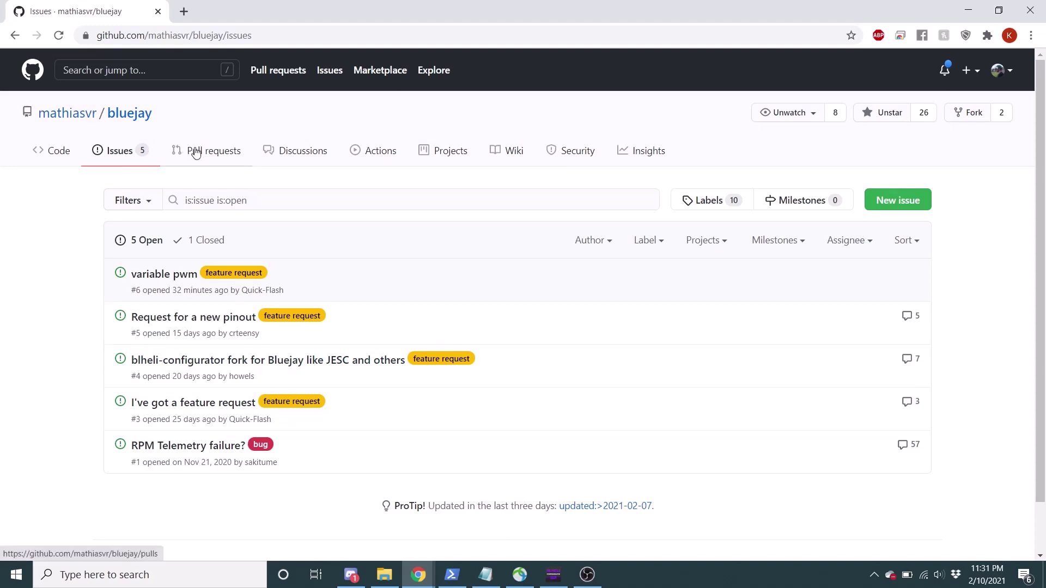
Step: Return to the Bluejay repository's main page and revisit the README's release binaries and startup power comparison sections
left_click(141, 117)
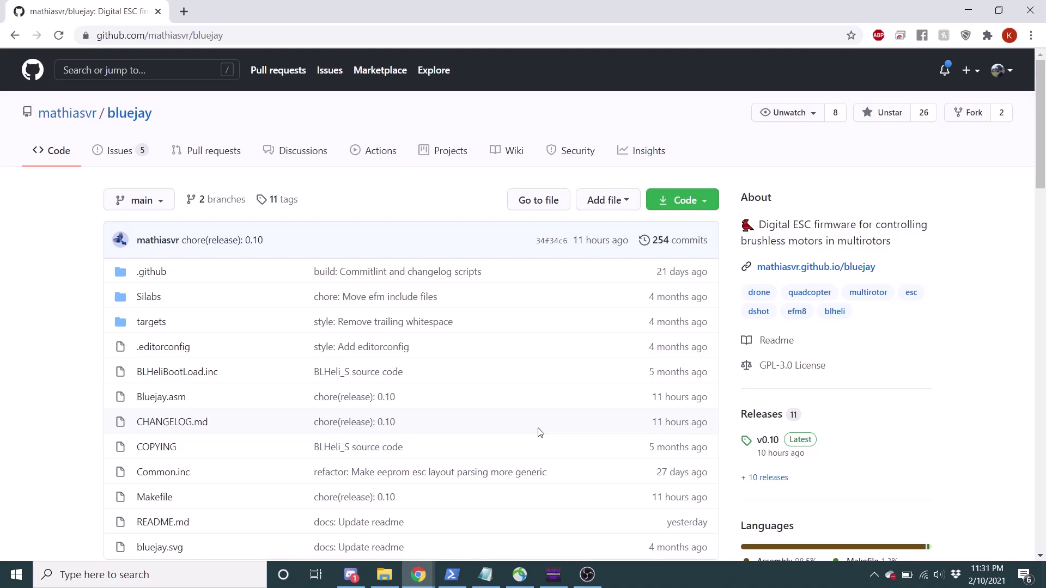
scroll(534, 387, "down", 10)
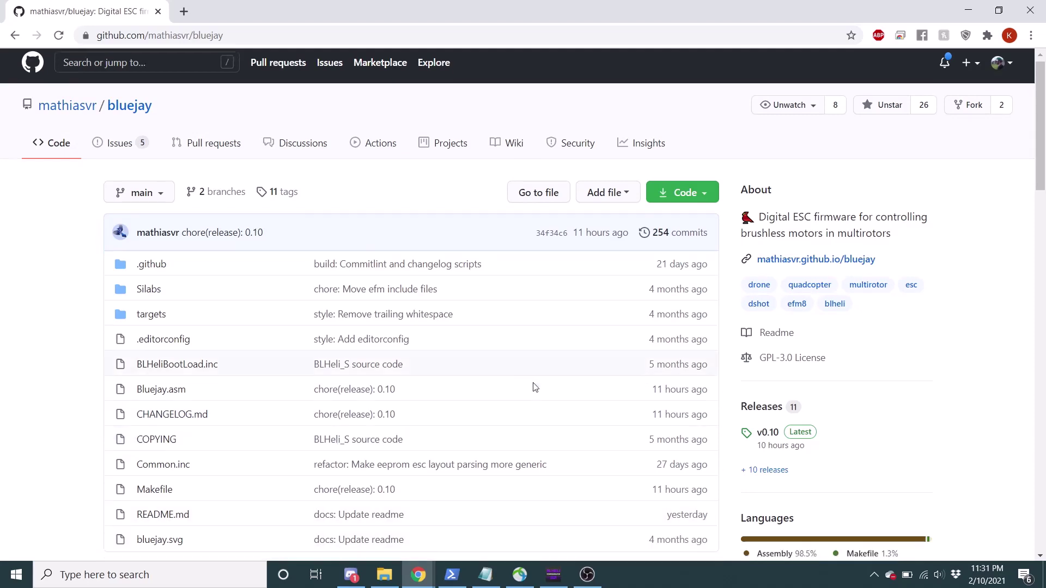
scroll(534, 387, "down", 8)
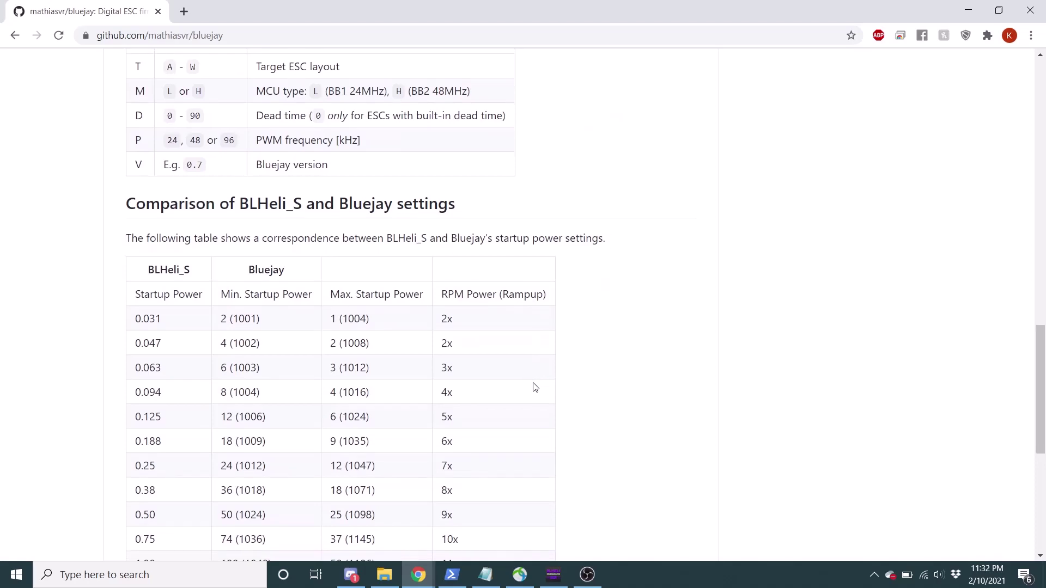
scroll(535, 387, "up", 3)
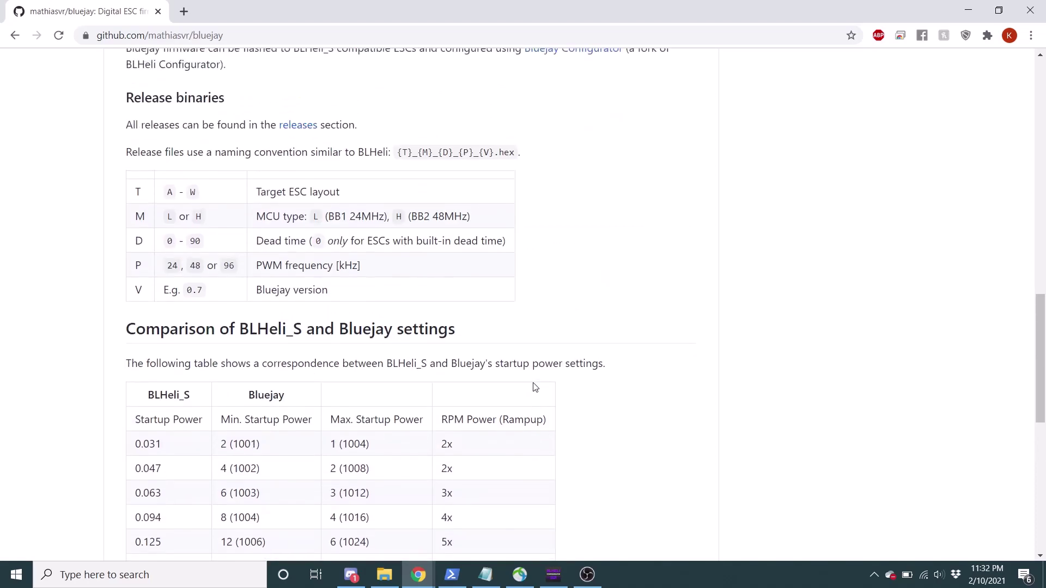
Step: Review the README's release binaries, flashing and current features sections, along with the Bluejay repository's file list
scroll(535, 387, "up", 5)
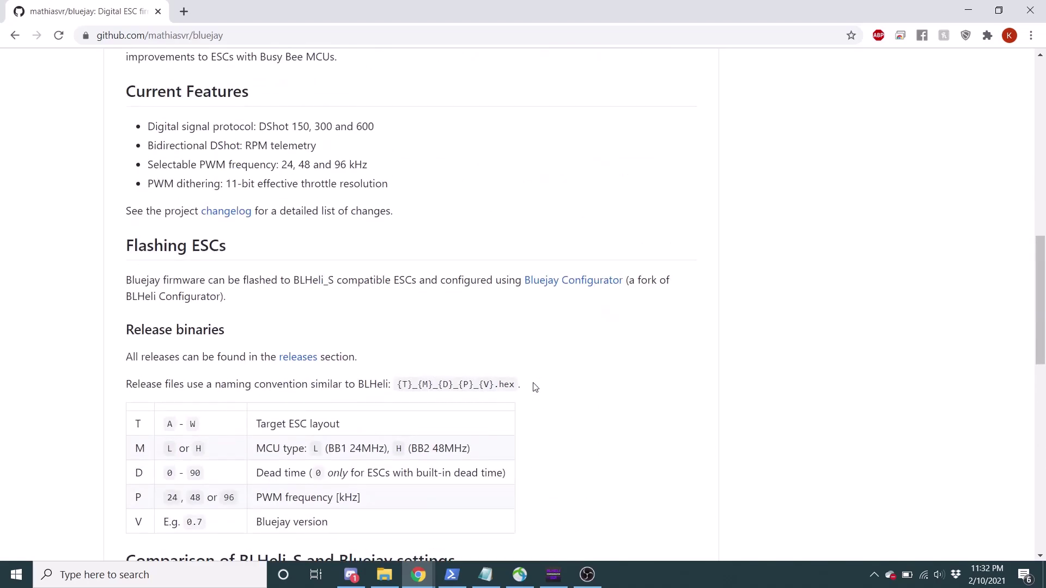
scroll(535, 387, "up", 2)
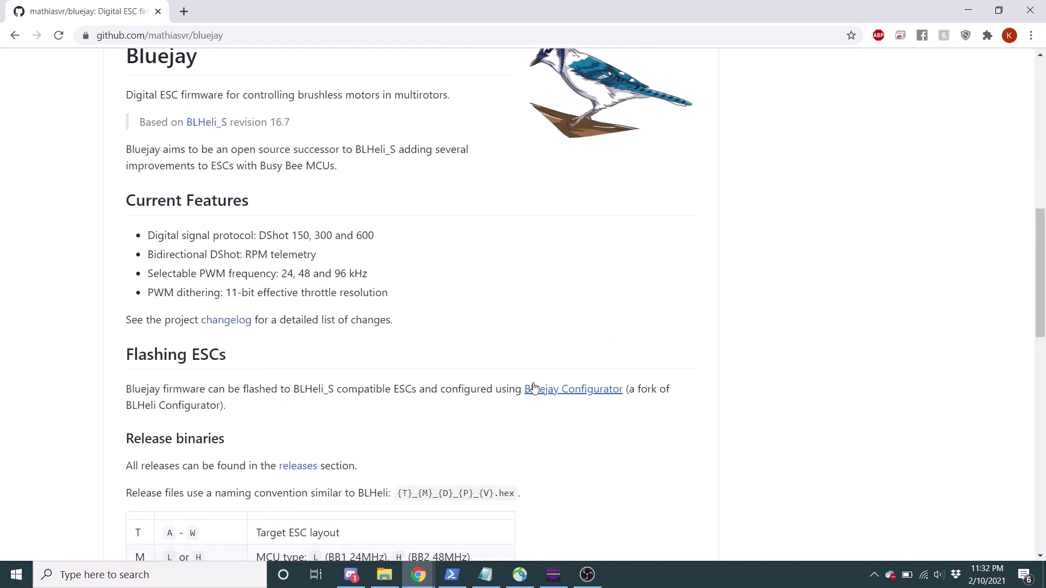
scroll(534, 387, "up", 1)
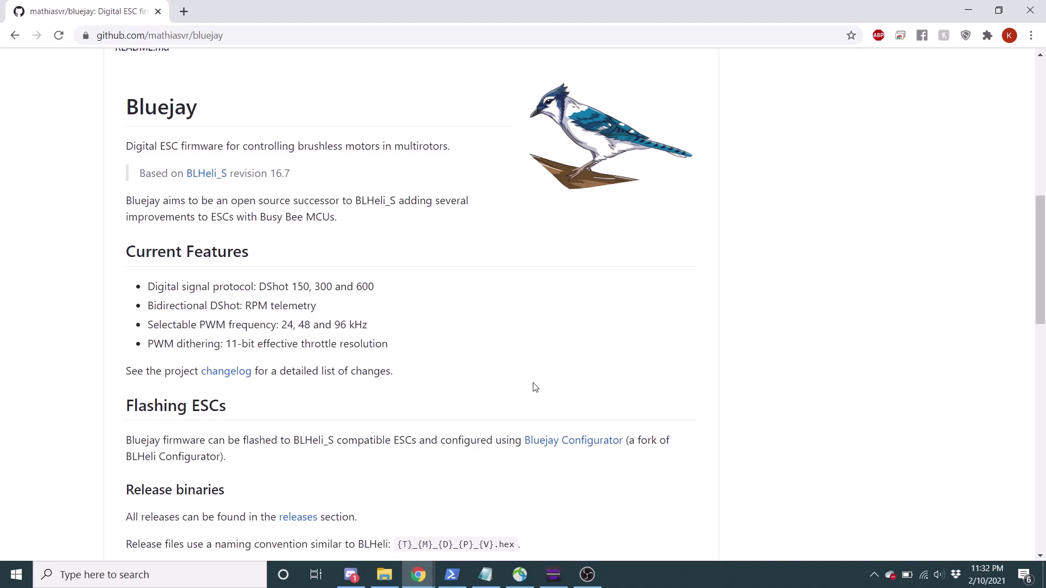
scroll(536, 387, "up", 2)
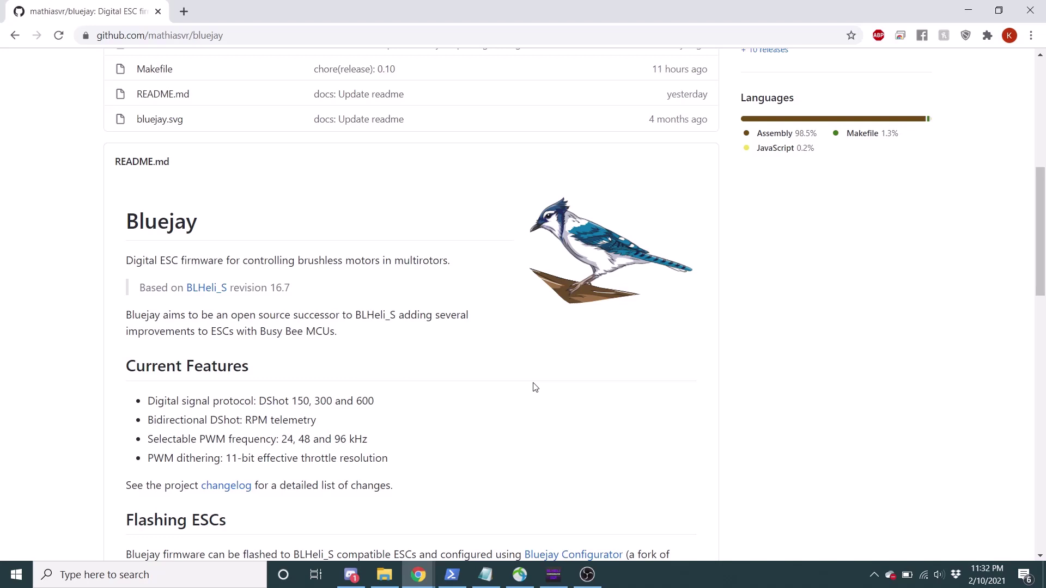
scroll(535, 387, "up", 8)
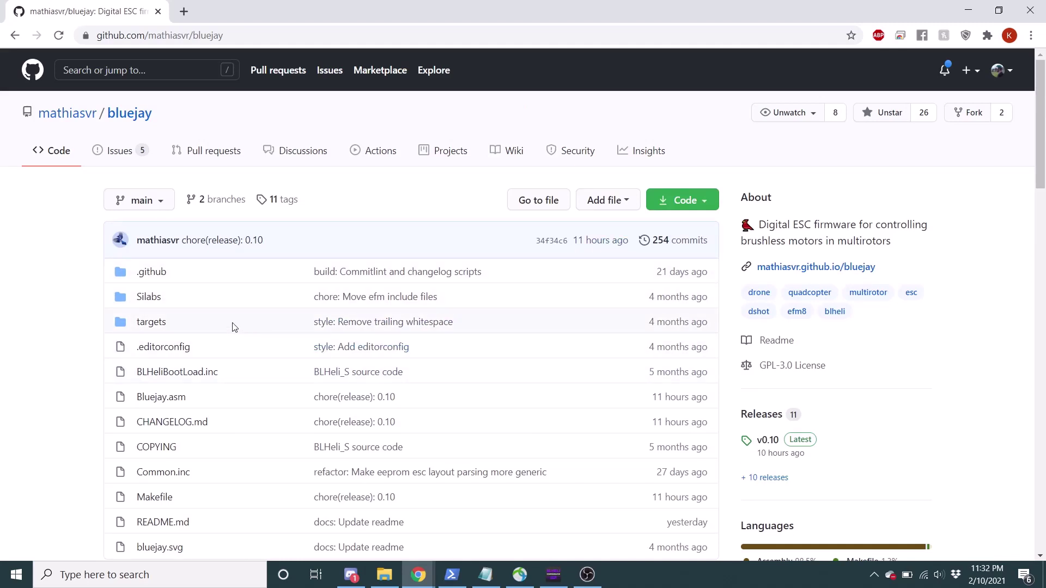
scroll(234, 327, "down", 2)
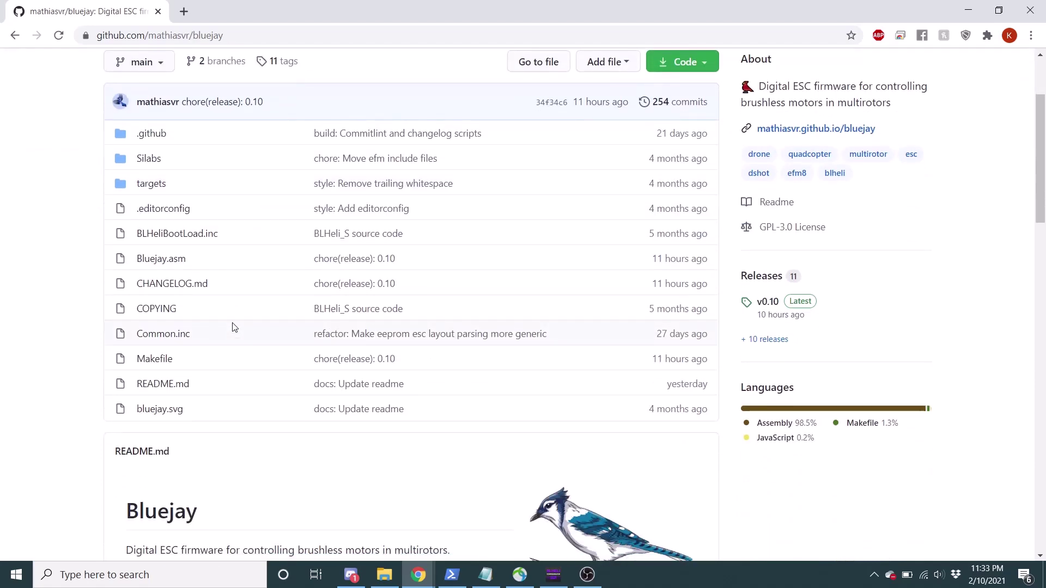
scroll(234, 327, "up", 2)
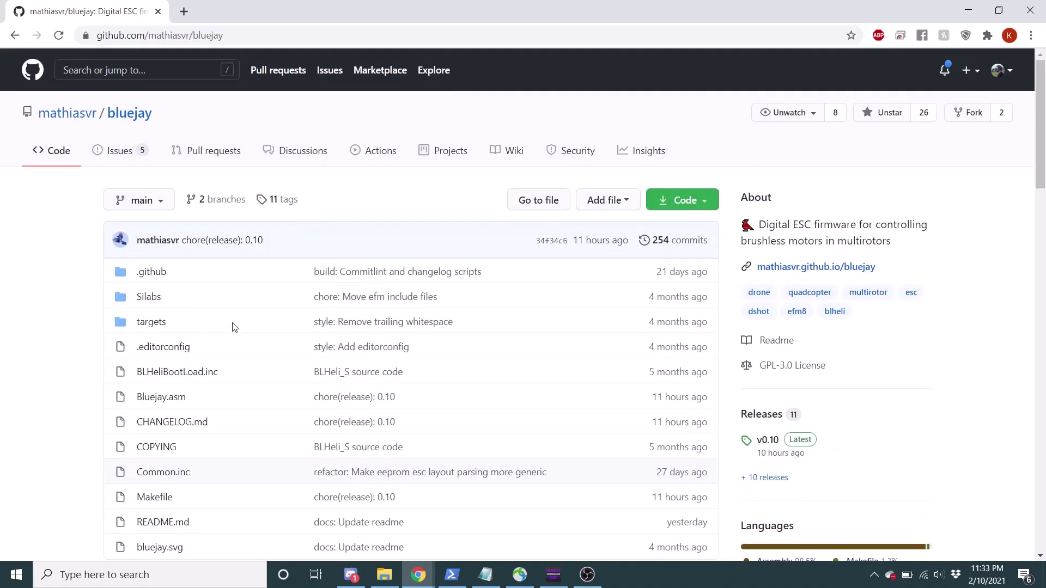
scroll(234, 327, "down", 6)
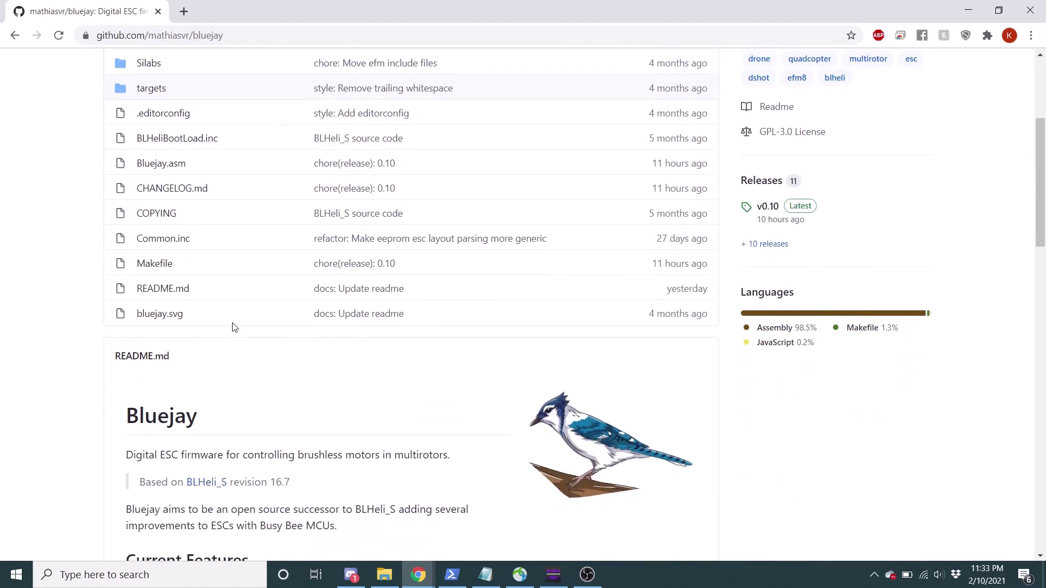
scroll(233, 323, "down", 3)
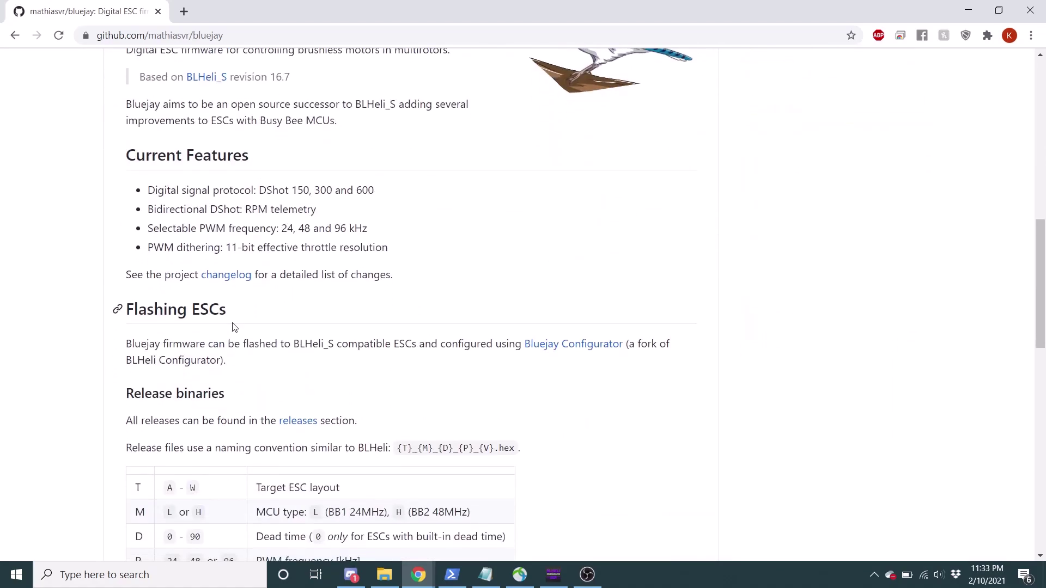
scroll(233, 324, "up", 3)
scroll(233, 323, "up", 6)
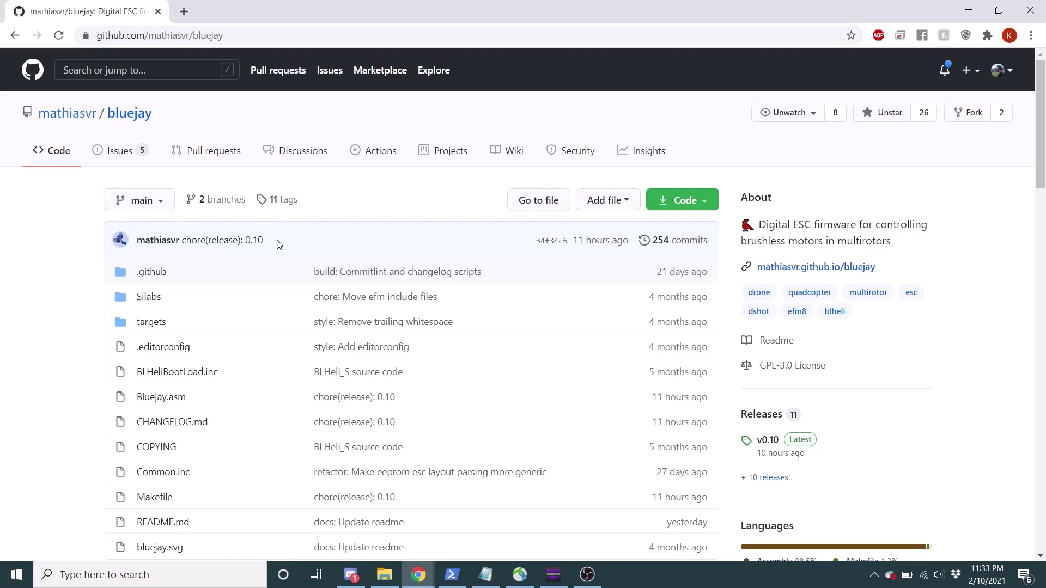
Step: Open the original BLHeli repository linked from the README, look it over, and return to the start of the Bluejay repository page
scroll(753, 395, "down", 1)
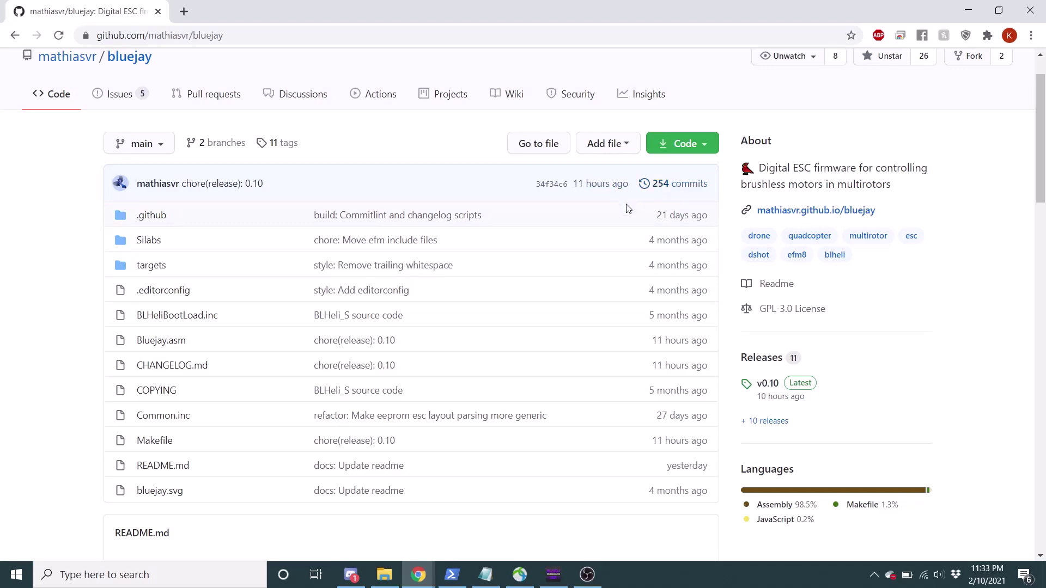
scroll(626, 207, "down", 8)
scroll(626, 205, "down", 7)
scroll(382, 199, "up", 6)
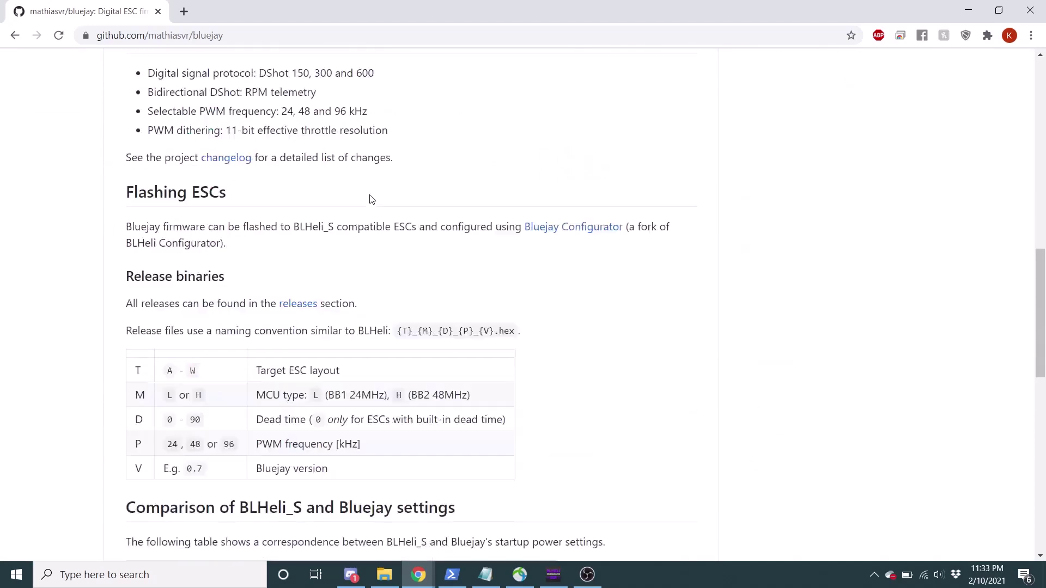
left_click(223, 158)
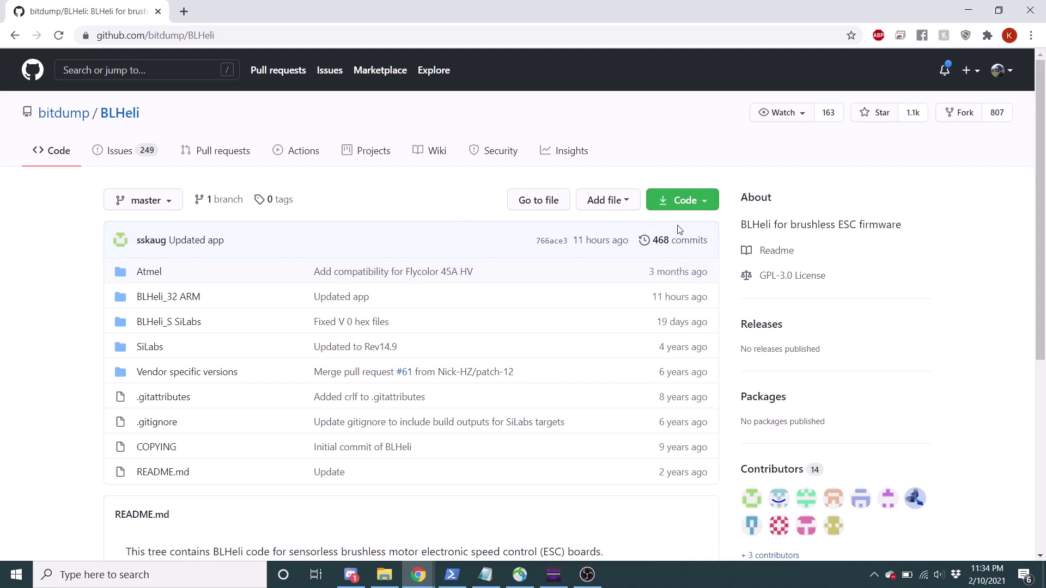
left_click(15, 37)
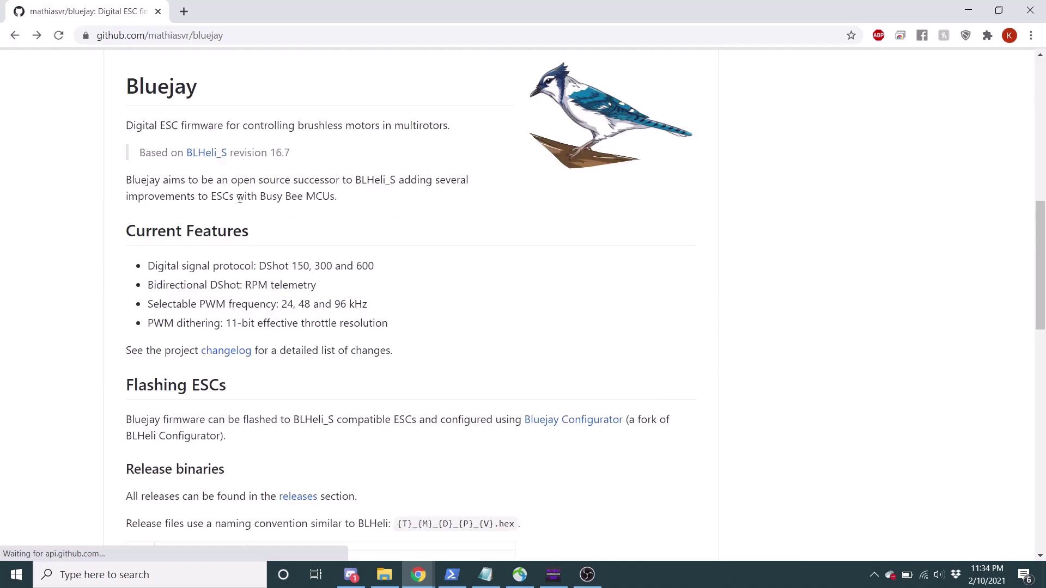
scroll(380, 214, "up", 15)
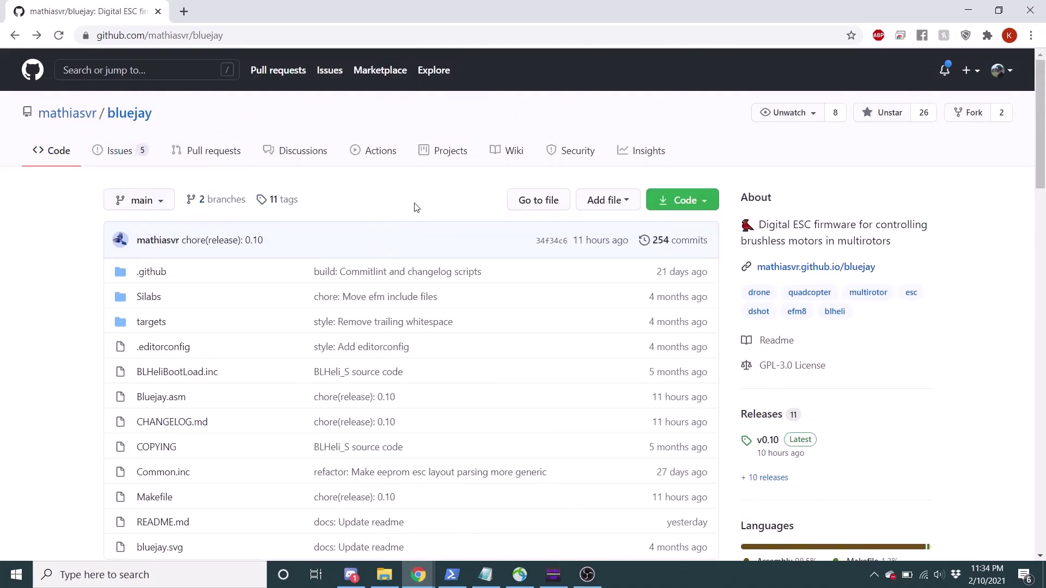
Step: Look through the Bluejay commit history, including the older commits back to Jan 10, 2021, and return to the repository's main page
left_click(693, 248)
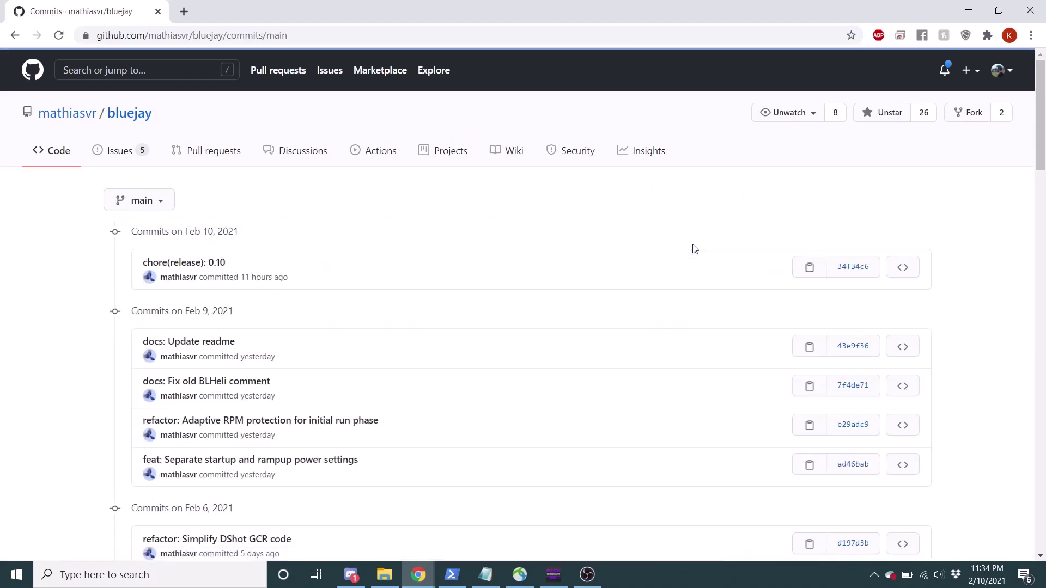
scroll(534, 371, "down", 20)
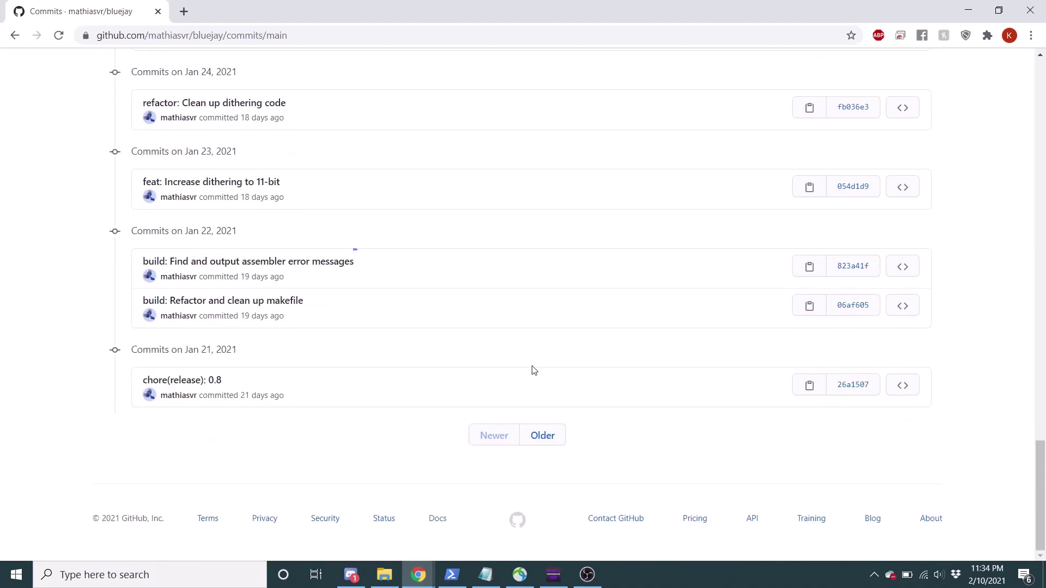
left_click(542, 434)
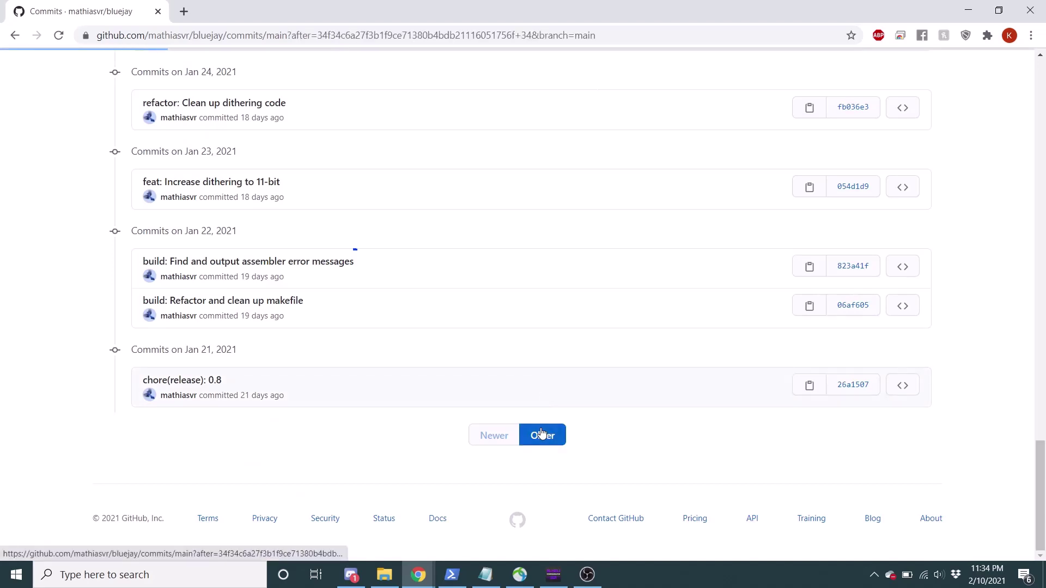
scroll(539, 432, "down", 20)
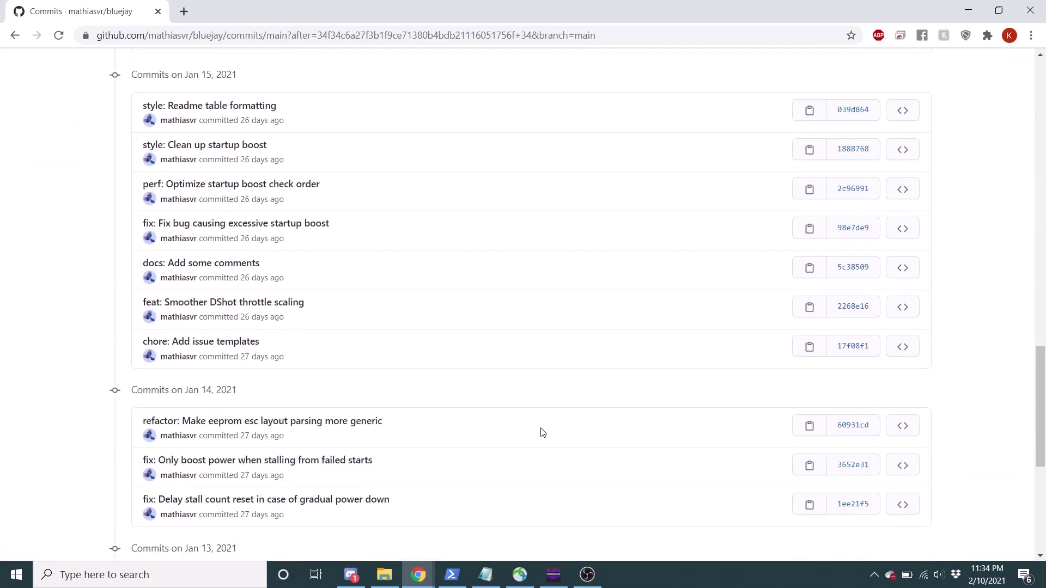
scroll(543, 432, "down", 5)
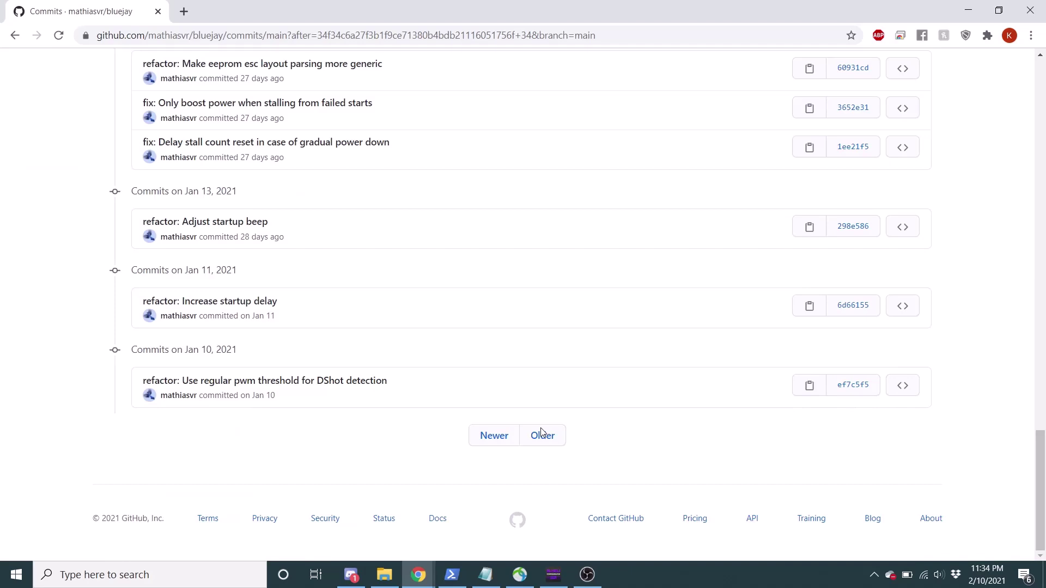
scroll(543, 433, "up", 20)
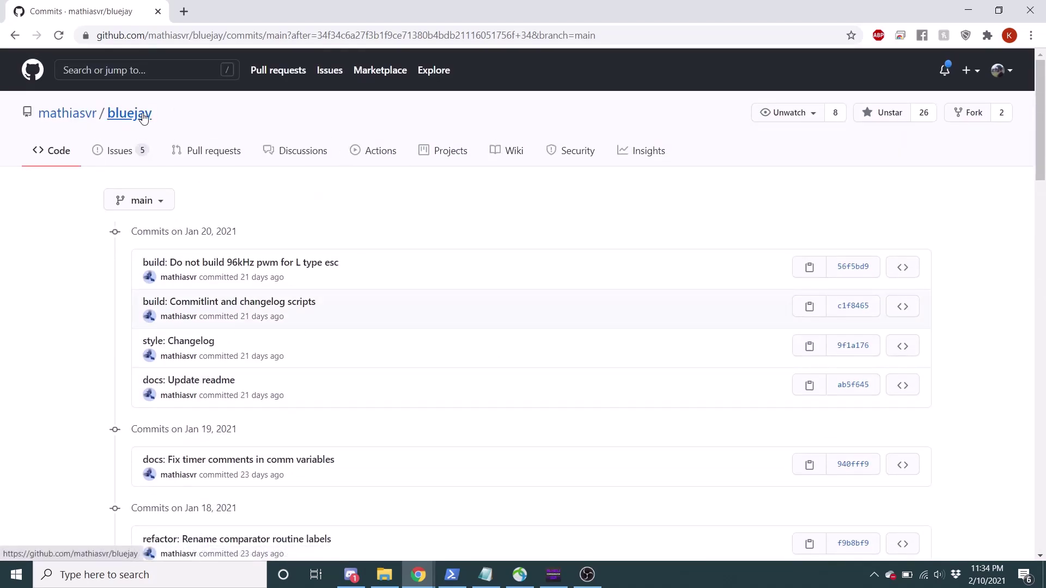
left_click(143, 118)
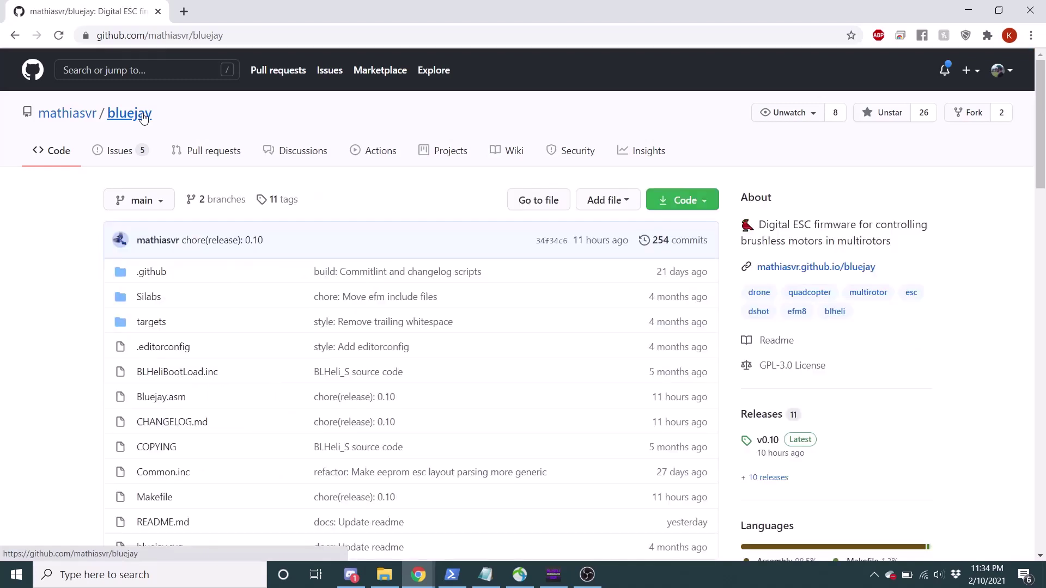